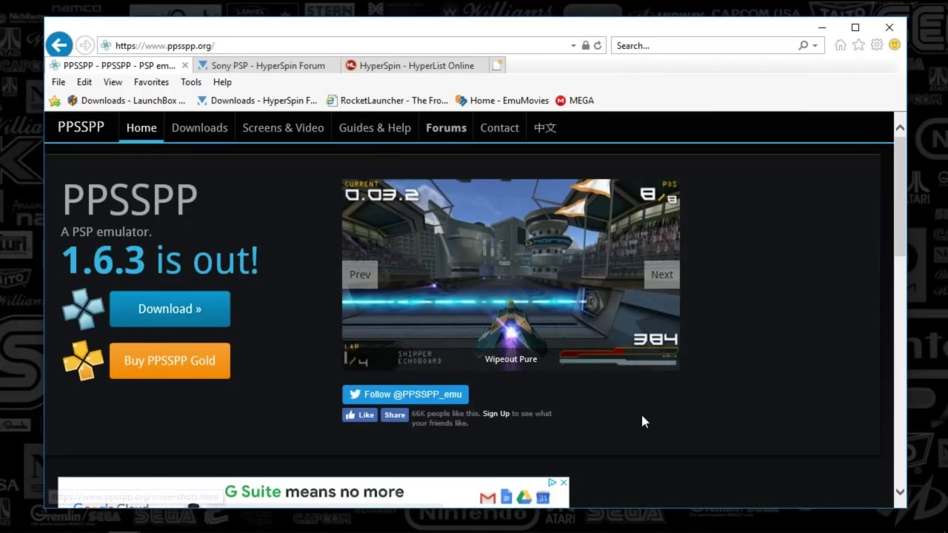
- Bring up the E:\Arcade-PC\hyperspin\Emulators\PPSSPP v 1.1 folder and check PPSSPPWindows64.exe's details
left_click(727, 518)
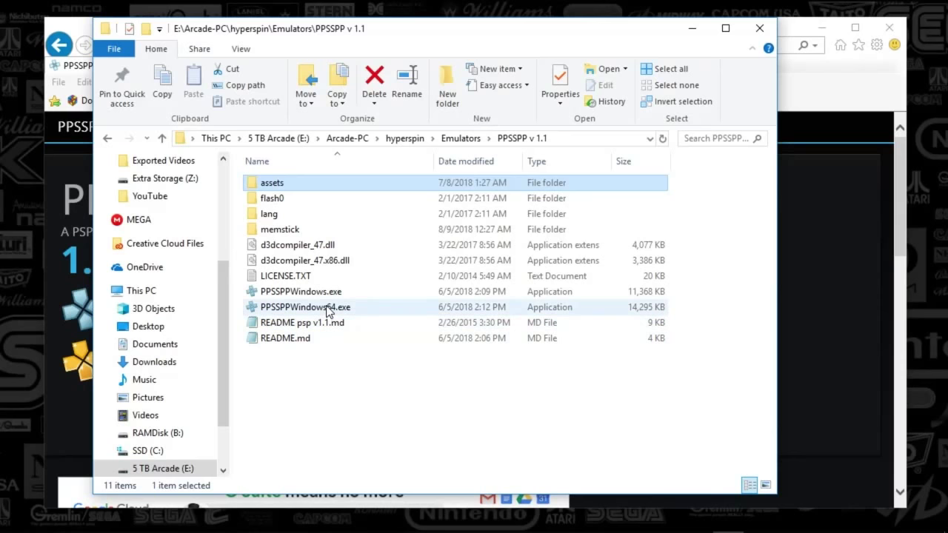
mouse_move(328, 311)
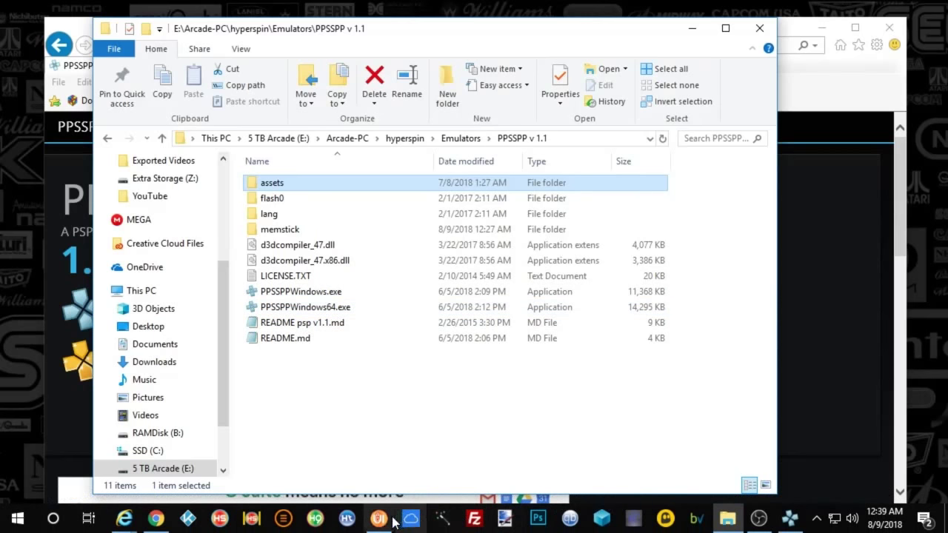
- Check that RocketLauncherUI's PPSSPP entry points to PPSSPP v 1.1\PPSSPPWindows64.exe, then minimize RocketLauncherUI
left_click(379, 518)
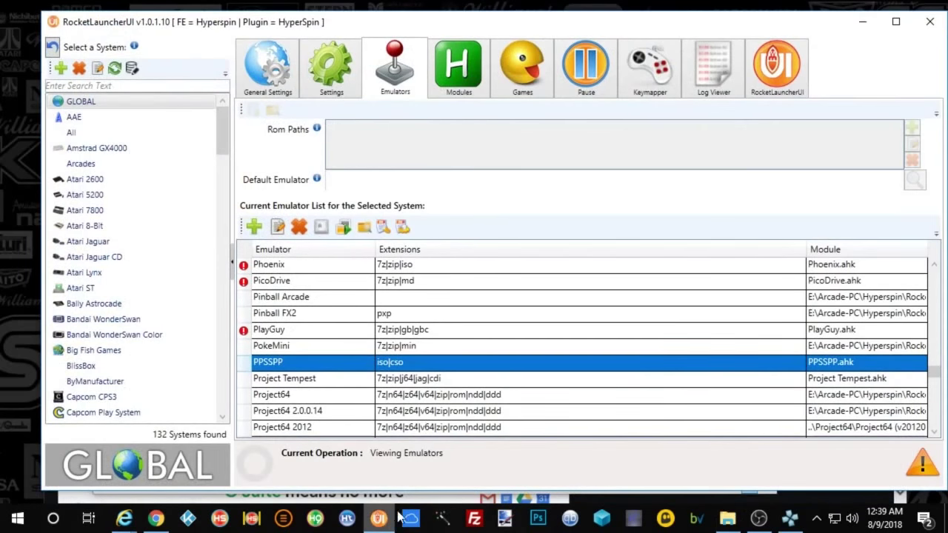
double_click(411, 363)
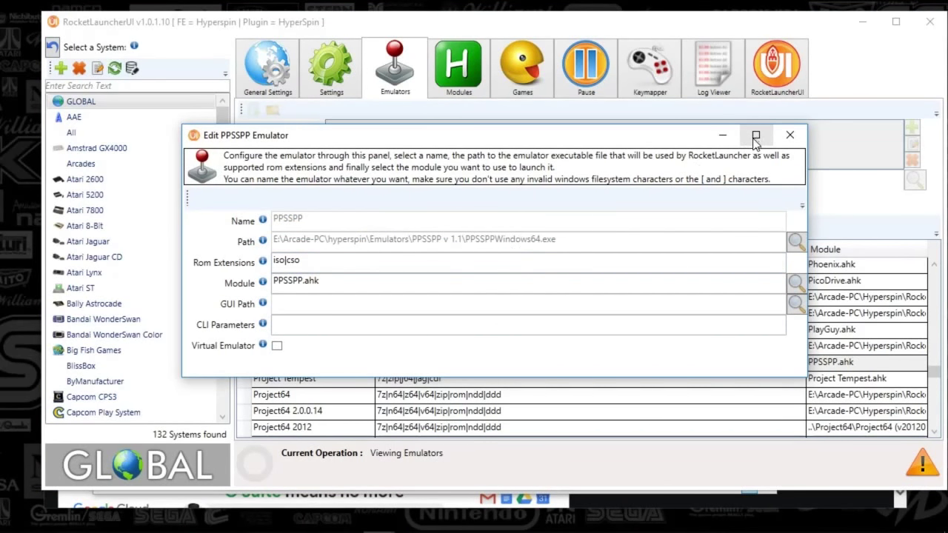
left_click(790, 135)
left_click(863, 21)
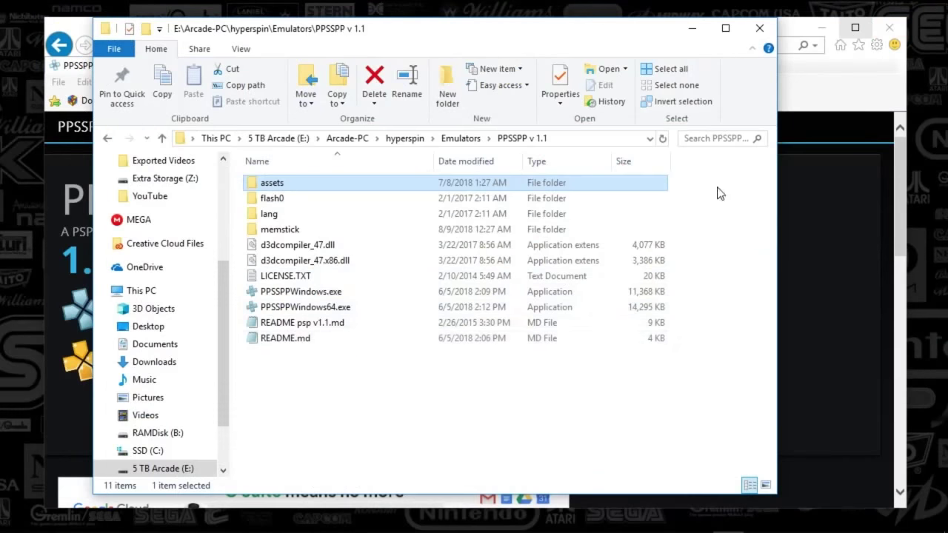
- Launch PPSSPP v1.6.3 from PPSSPPWindows64.exe in the PPSSPP v 1.1 folder
left_click(301, 308)
mouse_move(664, 524)
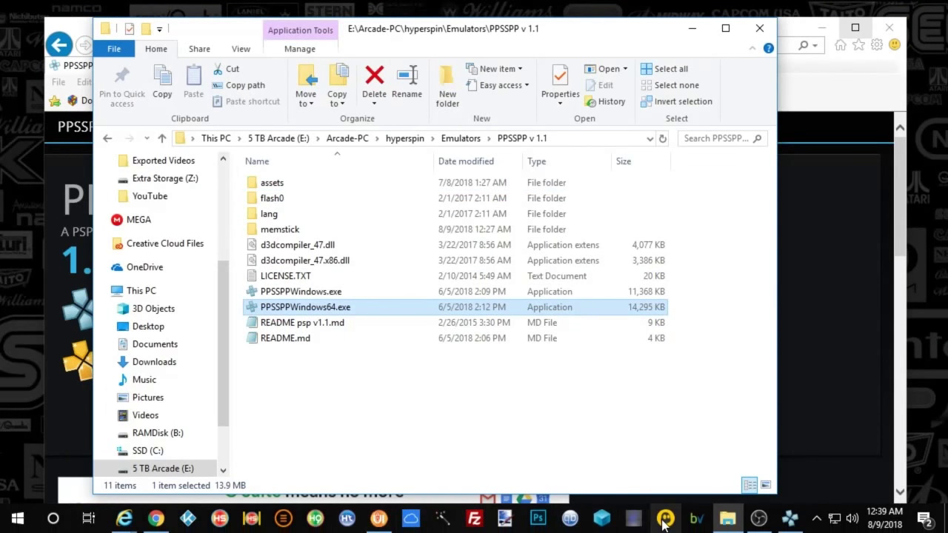
left_click(790, 519)
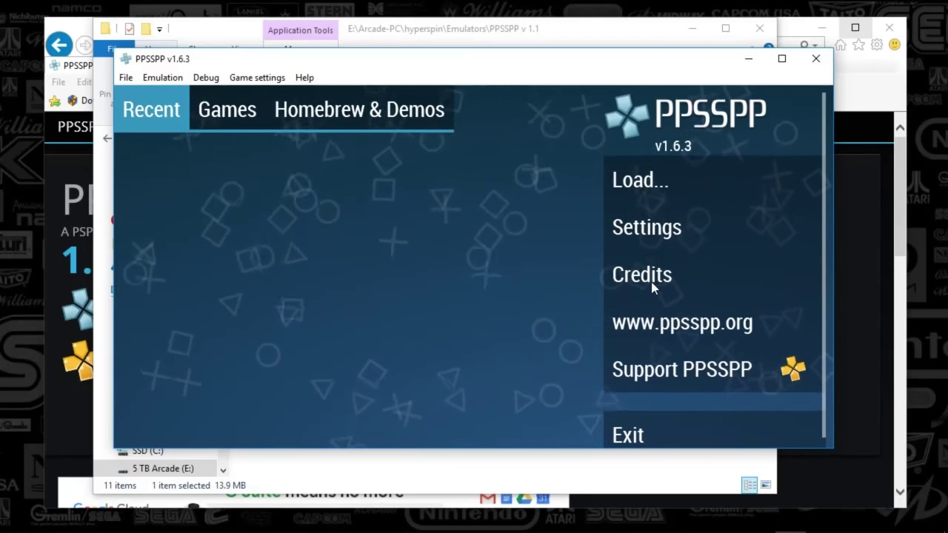
- Browse the Emulation, Debug and Game settings menus
left_click(173, 77)
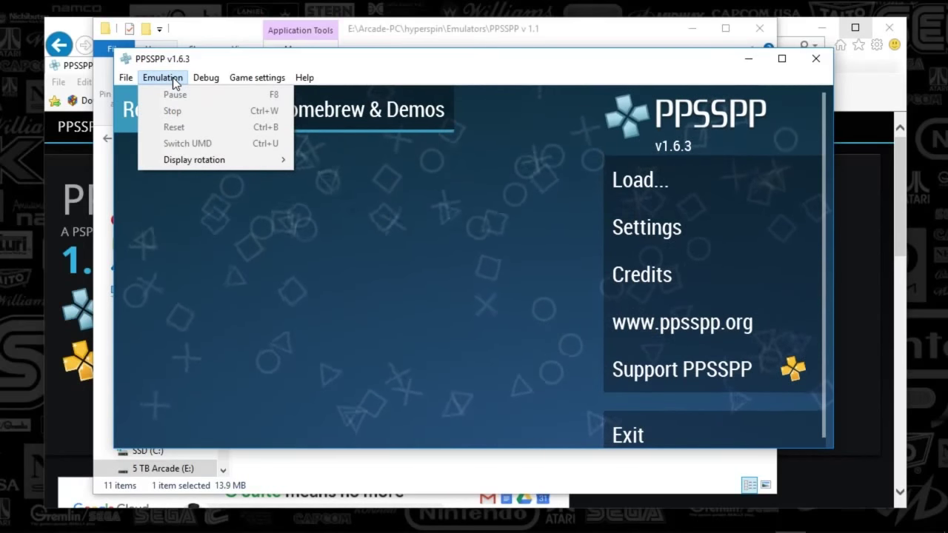
mouse_move(196, 80)
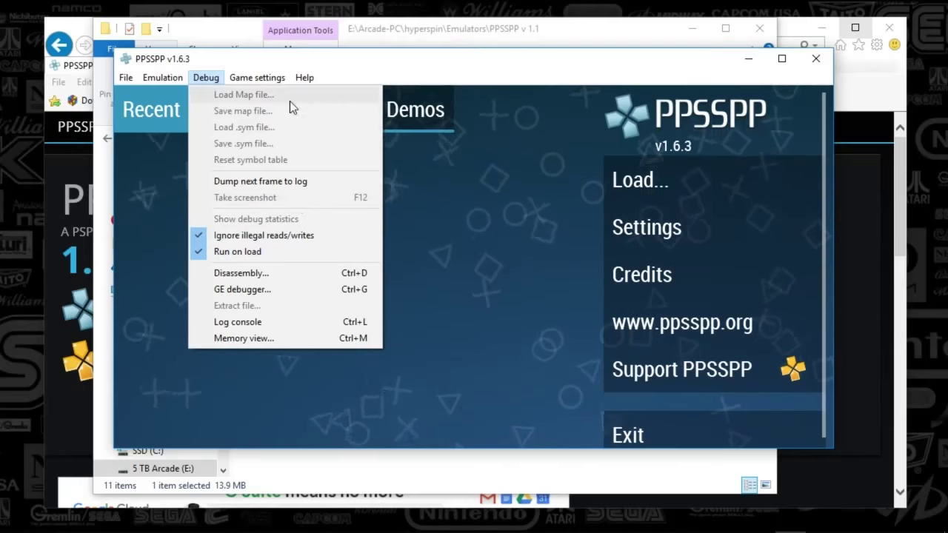
mouse_move(266, 78)
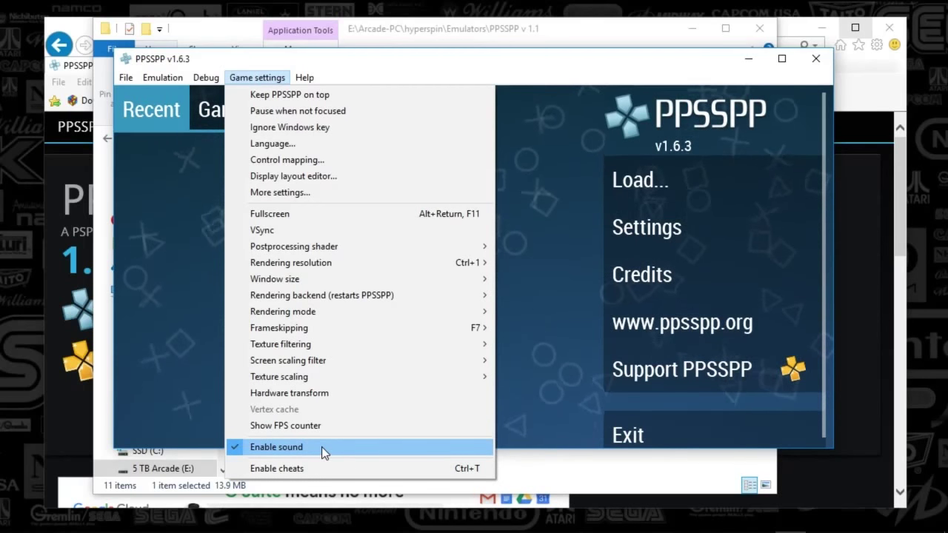
- Inspect Game settings submenus: texture scaling, frameskipping, rendering mode, backend, resolution and postprocessing shader (Off)
mouse_move(316, 379)
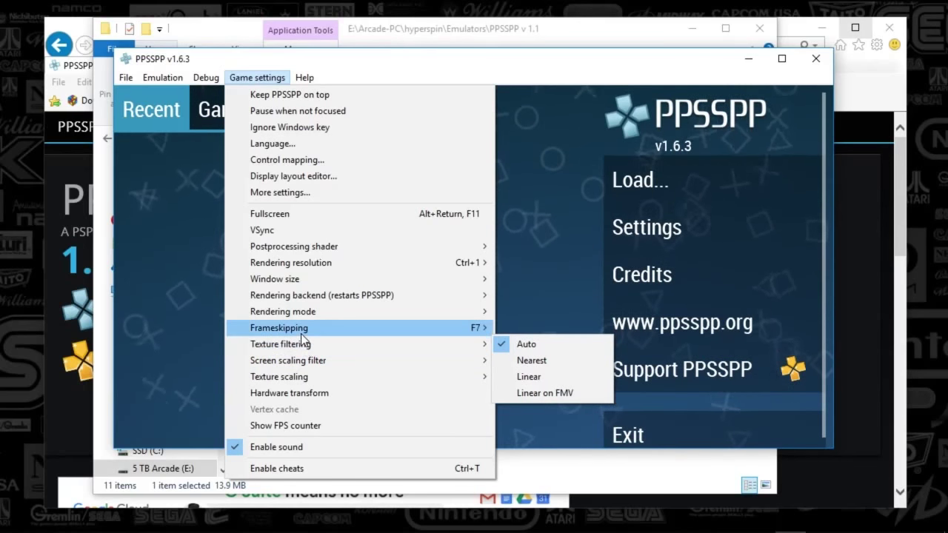
mouse_move(300, 335)
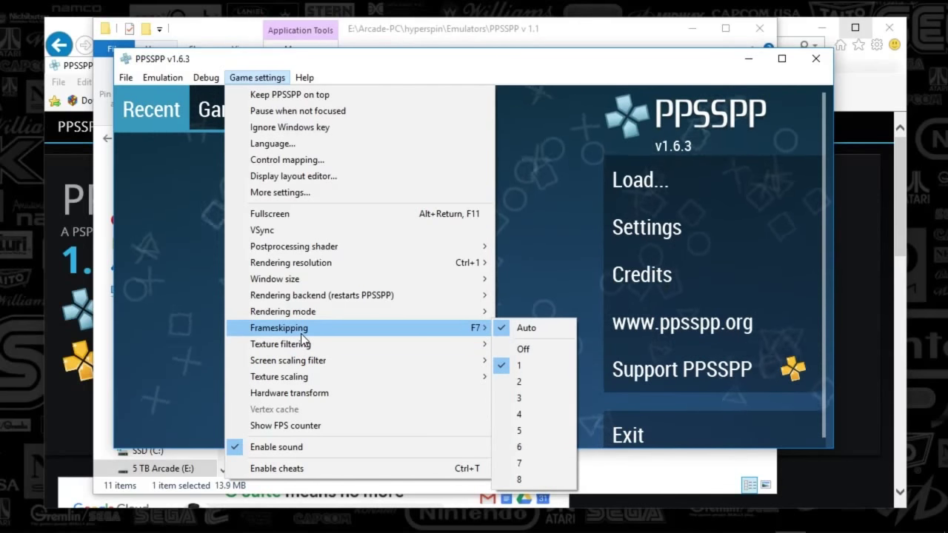
mouse_move(297, 316)
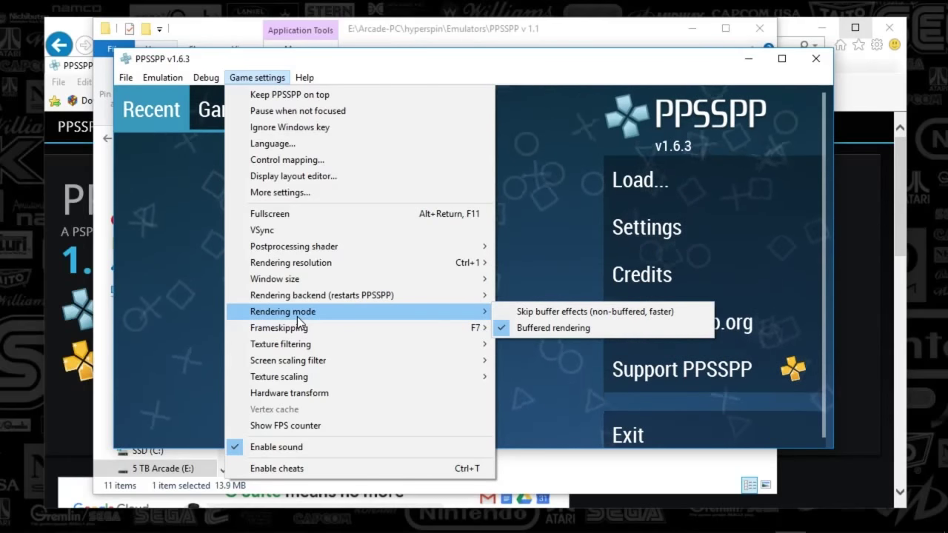
mouse_move(297, 291)
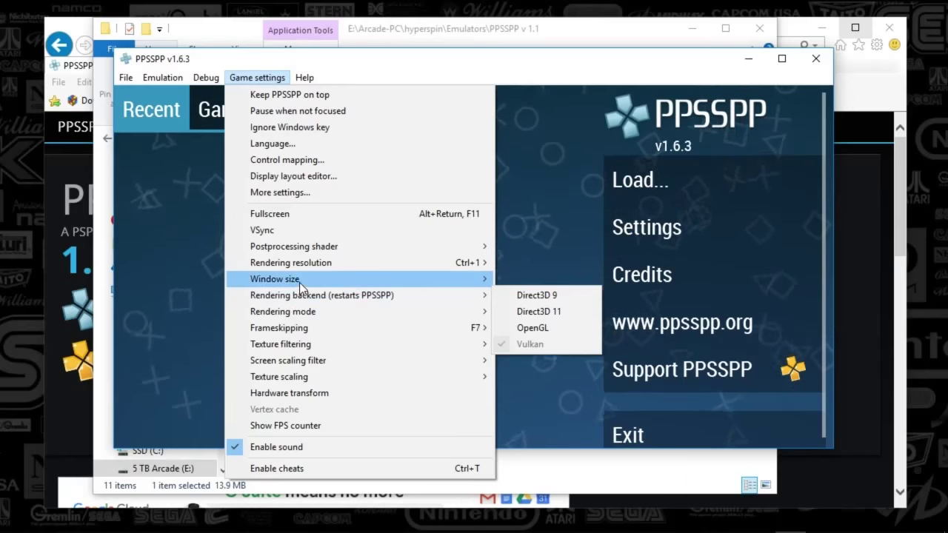
mouse_move(300, 265)
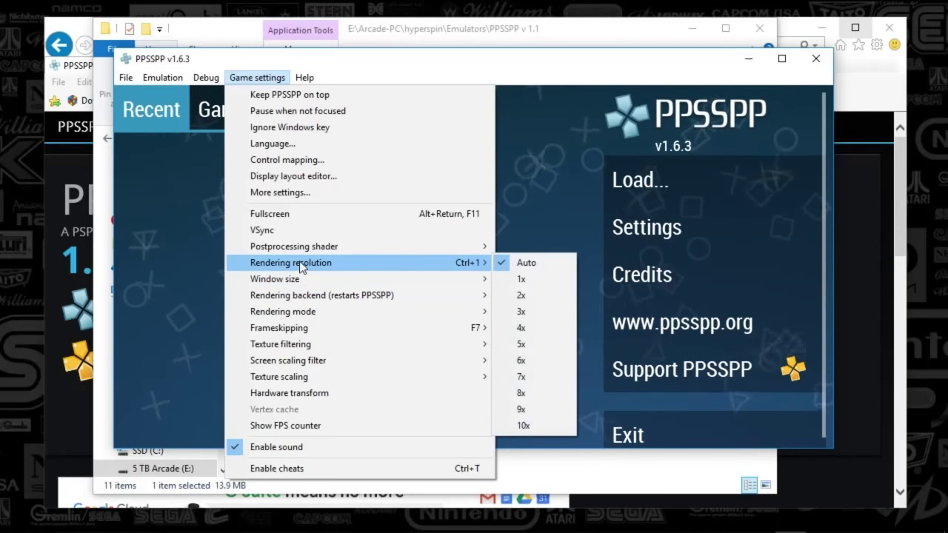
mouse_move(309, 249)
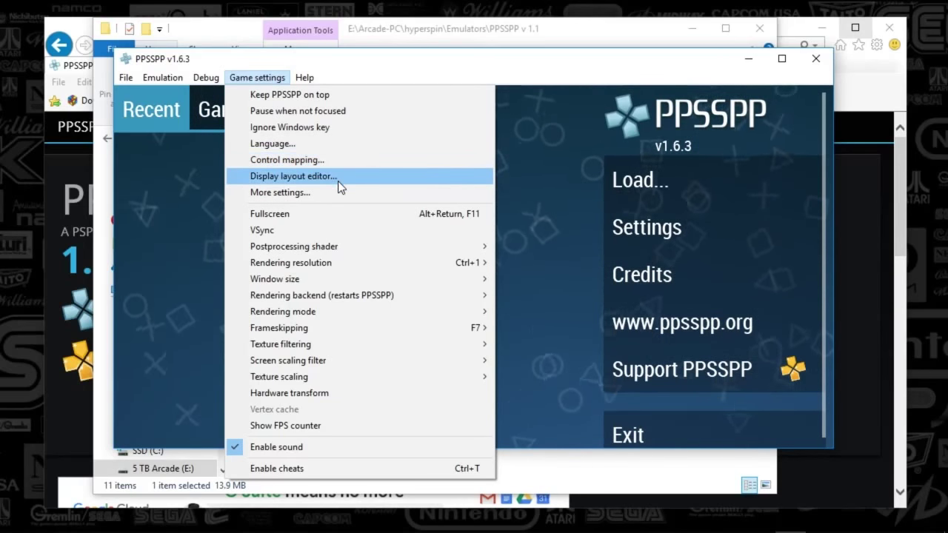
left_click(349, 76)
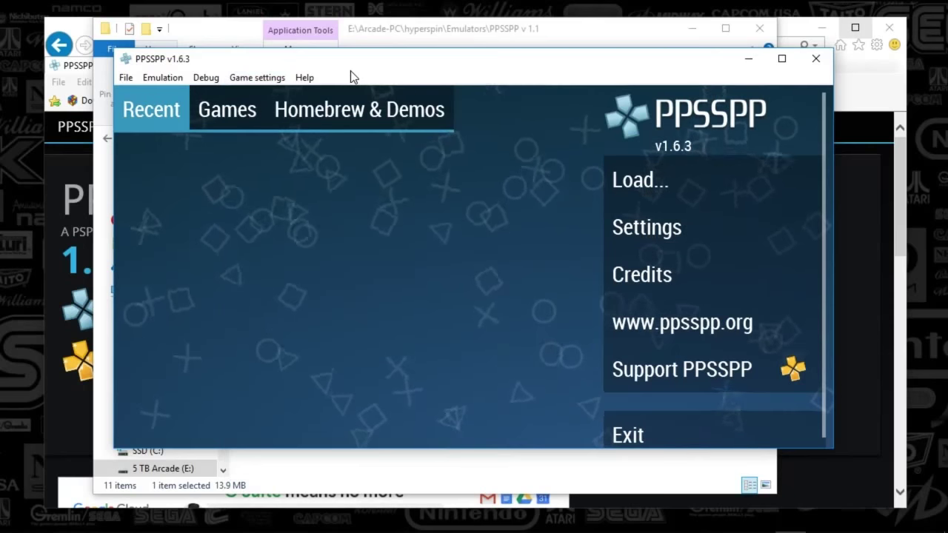
- Open PPSSPP's Settings and glance through the Audio, Controls and Networking tabs
left_click(663, 228)
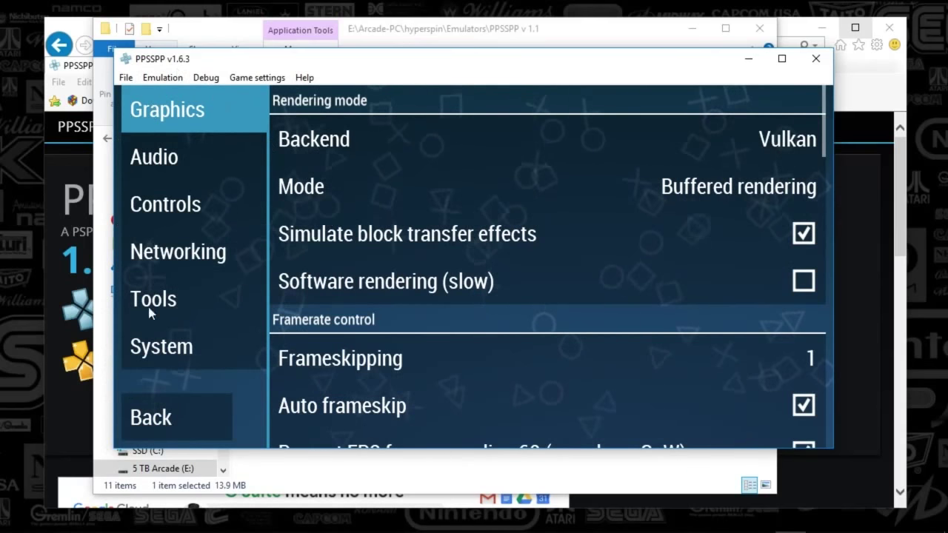
left_click(160, 168)
left_click(165, 209)
left_click(166, 245)
- Return to Graphics and scroll through the Vulkan backend, buffered rendering, frameskipping 1 and auto frameskip
left_click(176, 117)
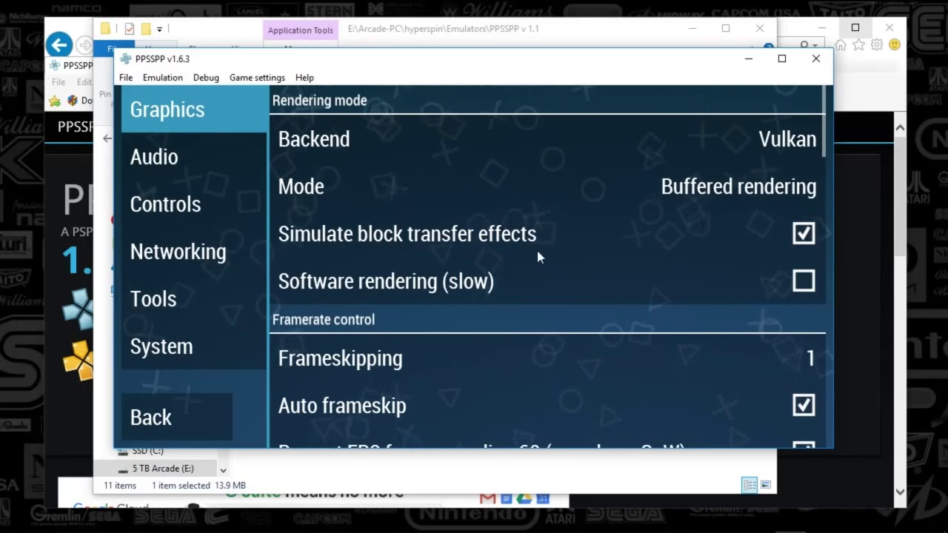
left_click(824, 139)
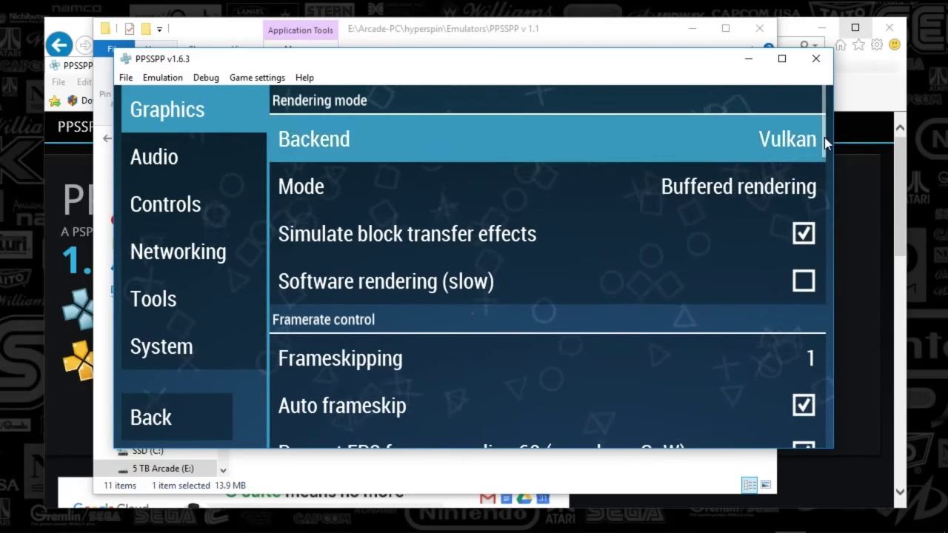
scroll(825, 148, "down", 3)
left_click_drag(822, 177, 826, 335)
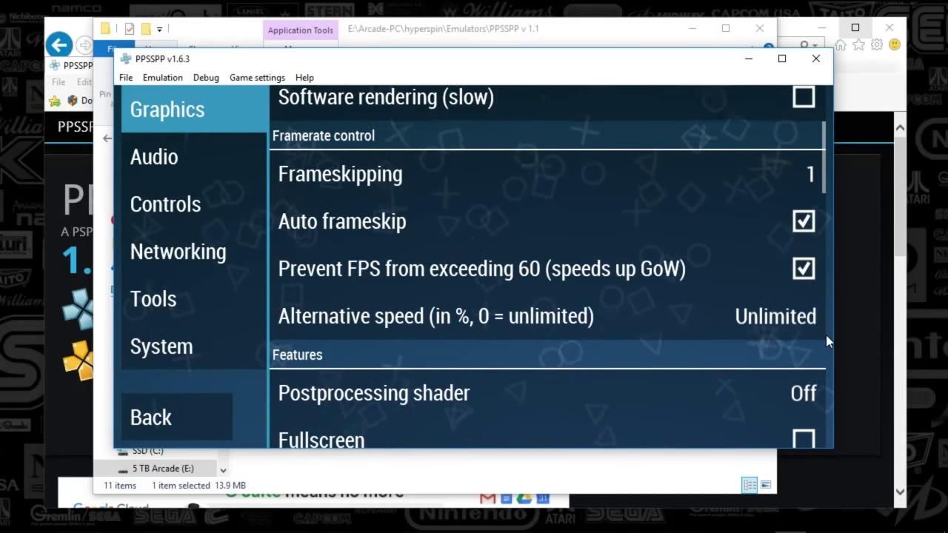
left_click_drag(826, 335, 800, 86)
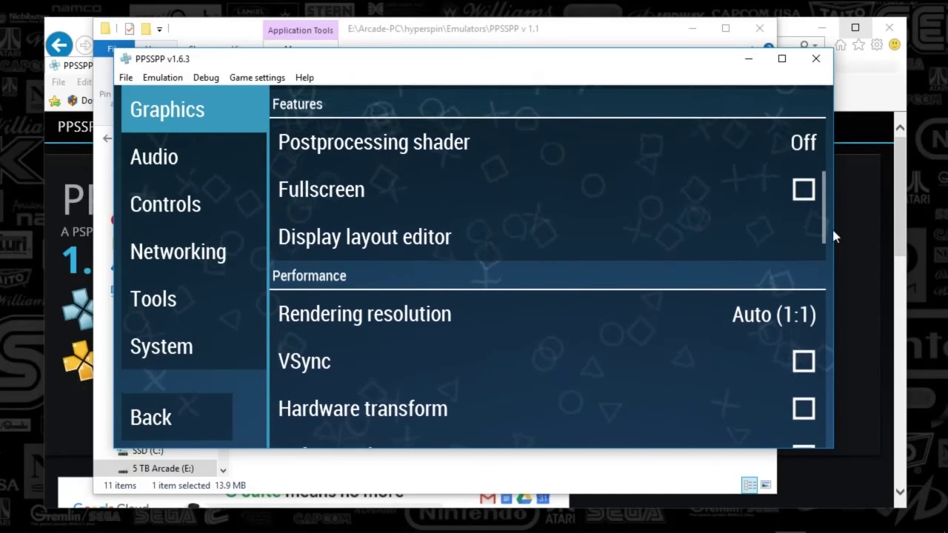
left_click_drag(823, 229, 818, 60)
left_click_drag(823, 258, 816, 90)
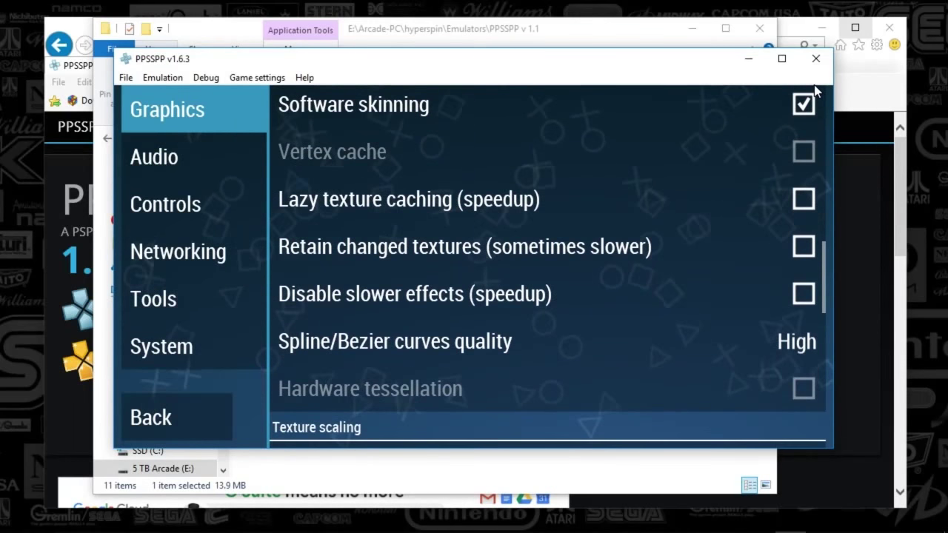
left_click(823, 291)
left_click_drag(824, 289, 820, 117)
left_click_drag(820, 316, 811, 93)
left_click_drag(822, 341, 811, 154)
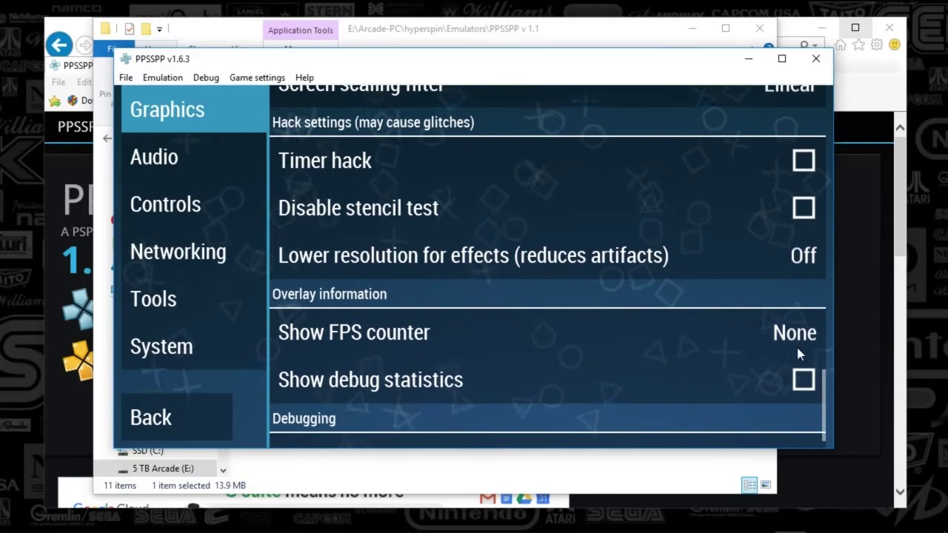
left_click_drag(823, 391, 825, 261)
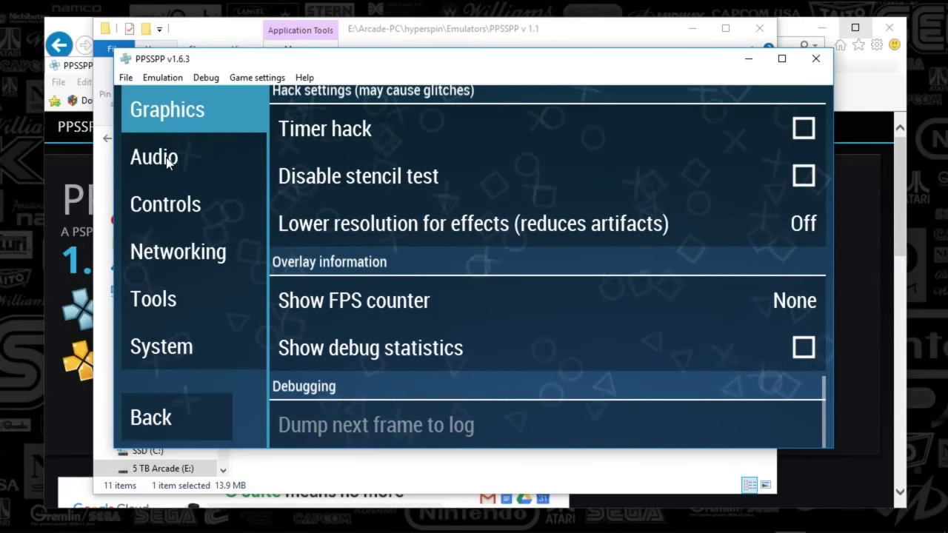
- Review the Audio tab, then move to the Controls tab
left_click(154, 157)
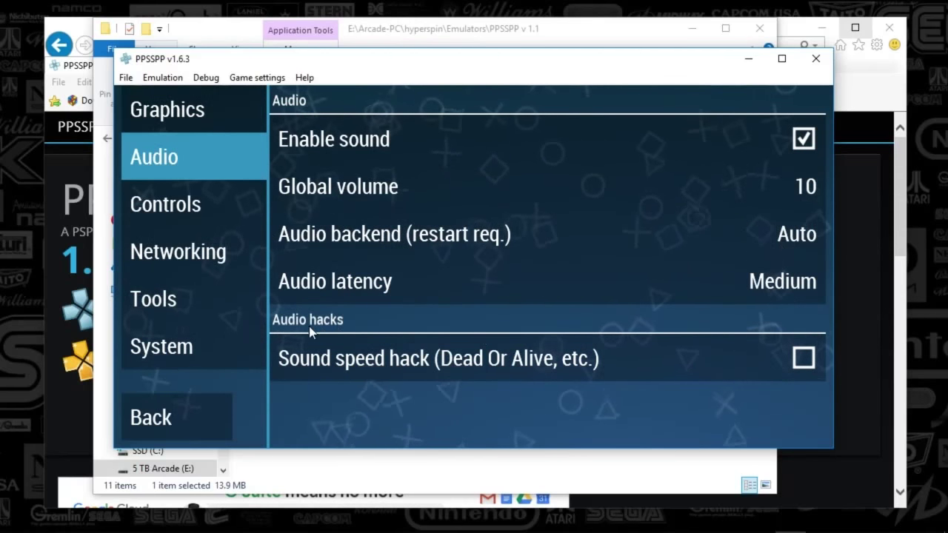
left_click(189, 208)
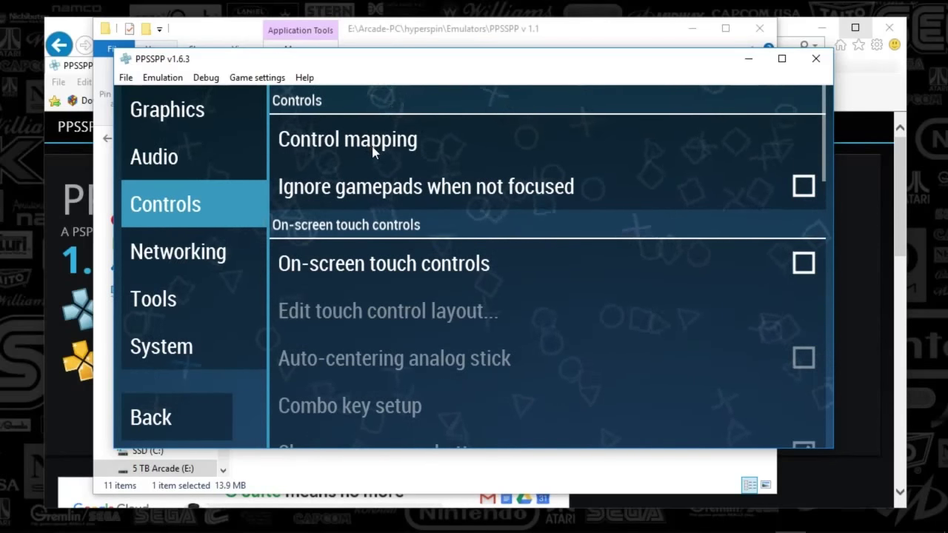
left_click_drag(824, 115, 822, 91)
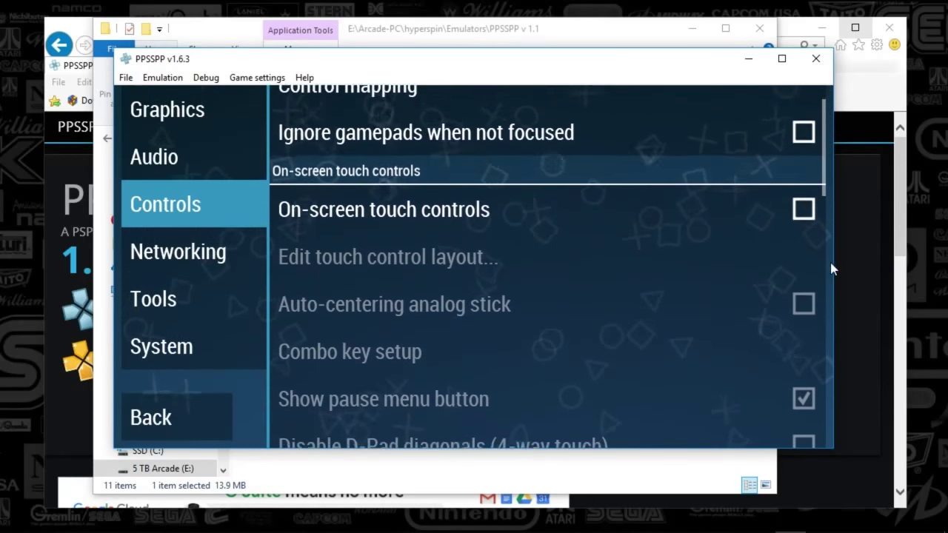
left_click_drag(826, 191, 836, 116)
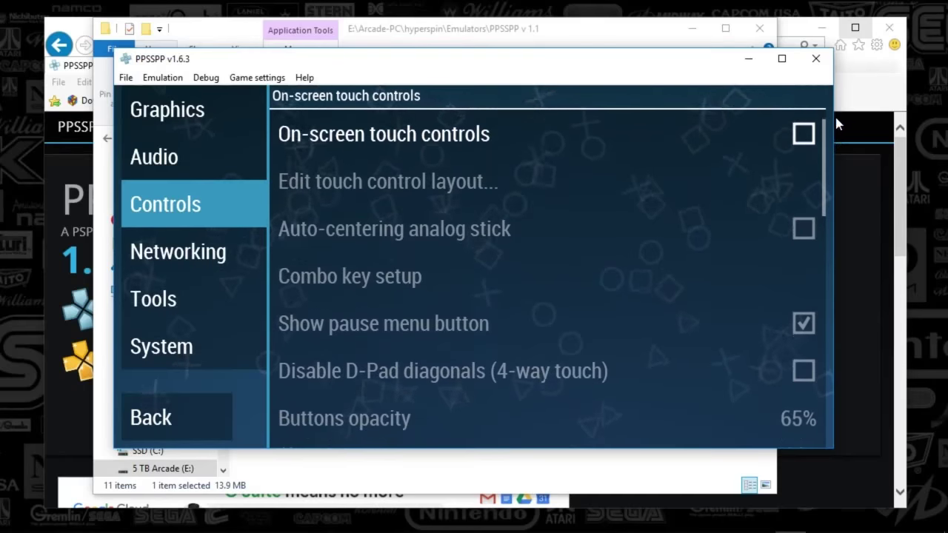
scroll(794, 259, "up", 3)
scroll(795, 260, "down", 4)
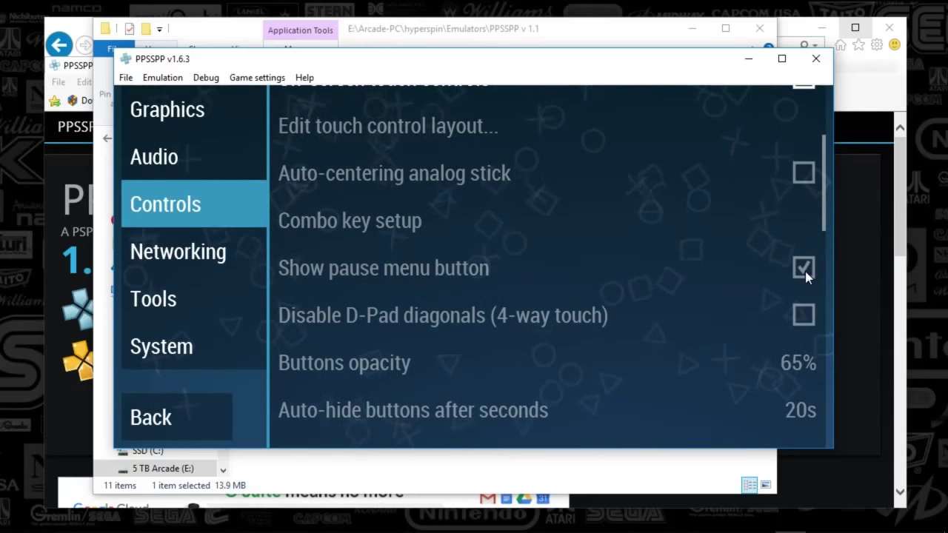
scroll(805, 271, "down", 3)
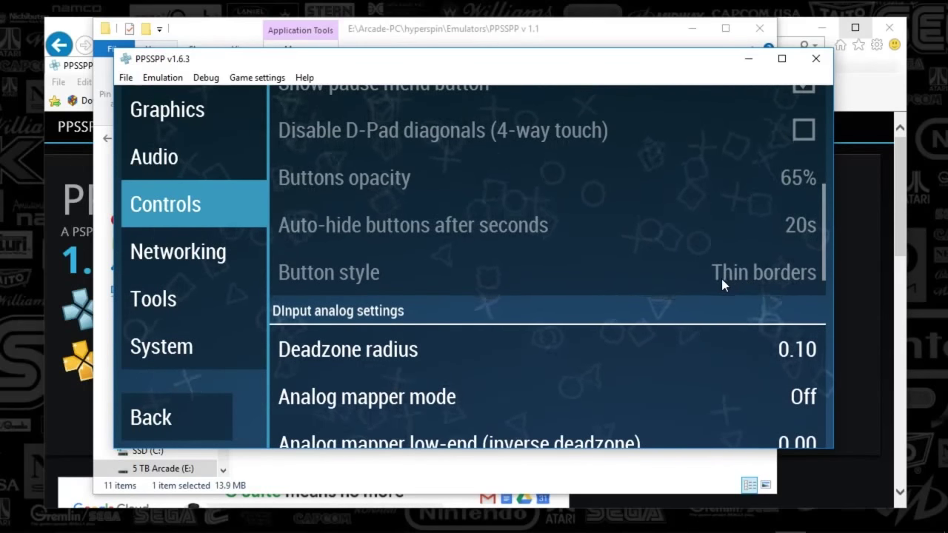
scroll(722, 282, "down", 3)
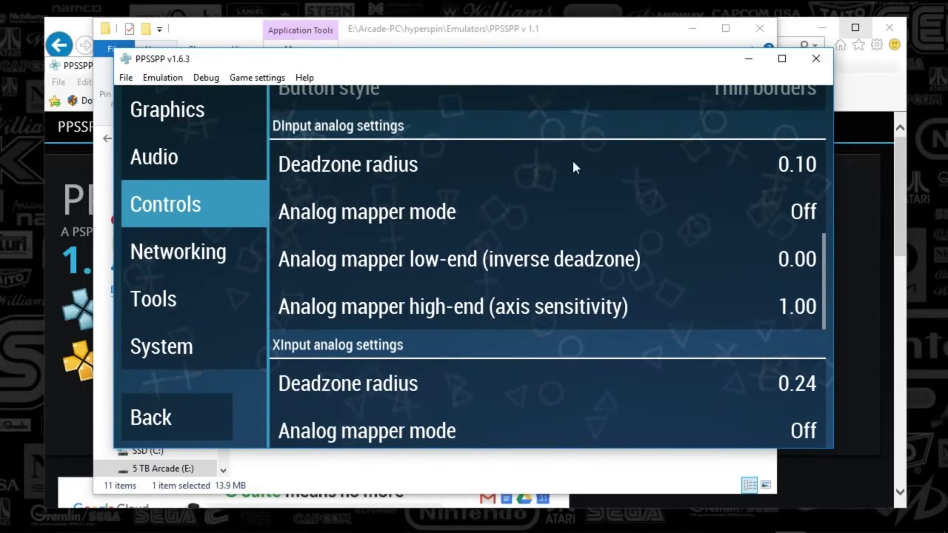
scroll(765, 332, "down", 3)
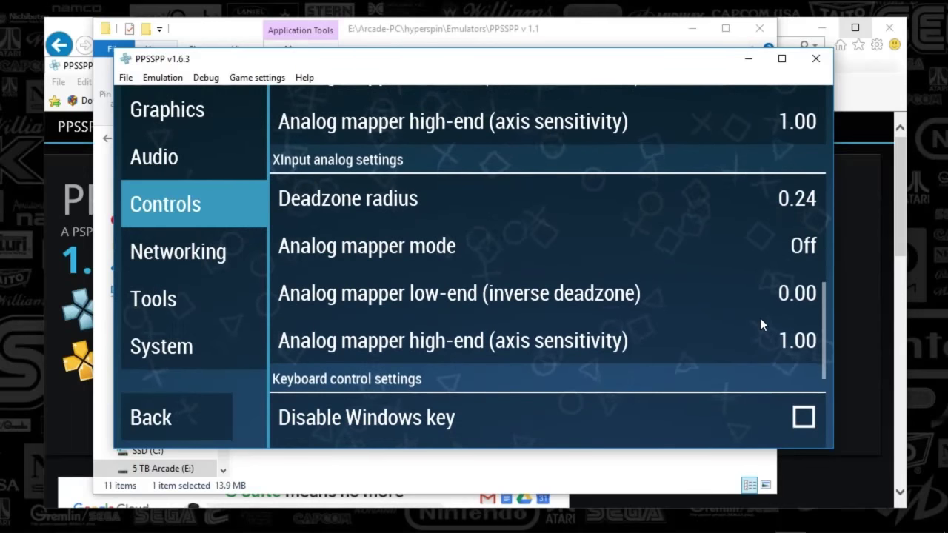
scroll(760, 318, "down", 3)
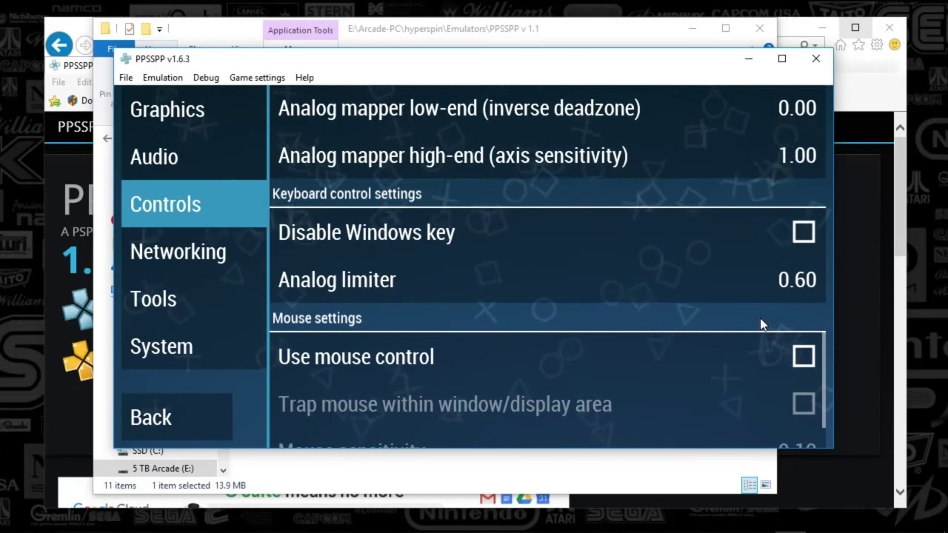
scroll(761, 324, "down", 2)
scroll(764, 323, "up", 15)
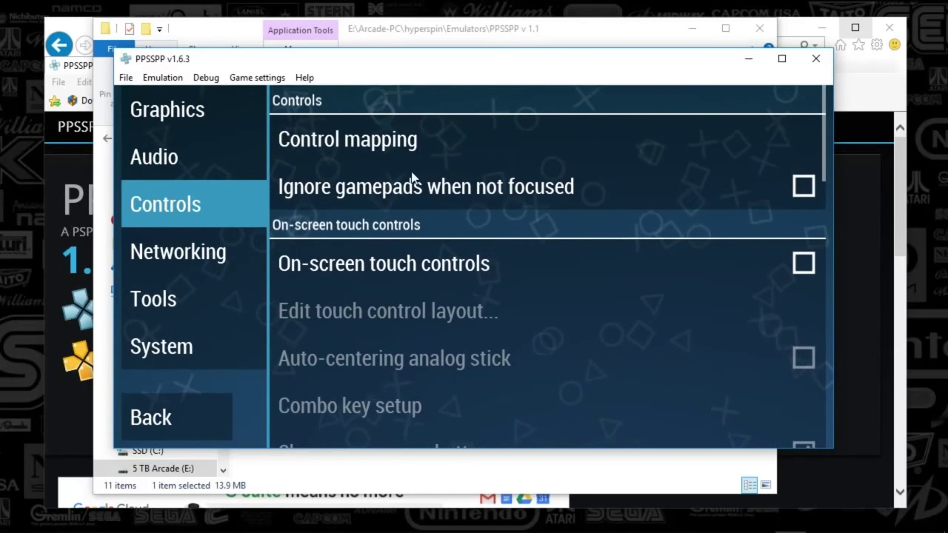
- Open Control mapping, start and cancel a Dpad Up rebind, and scroll down the bindings
left_click(356, 142)
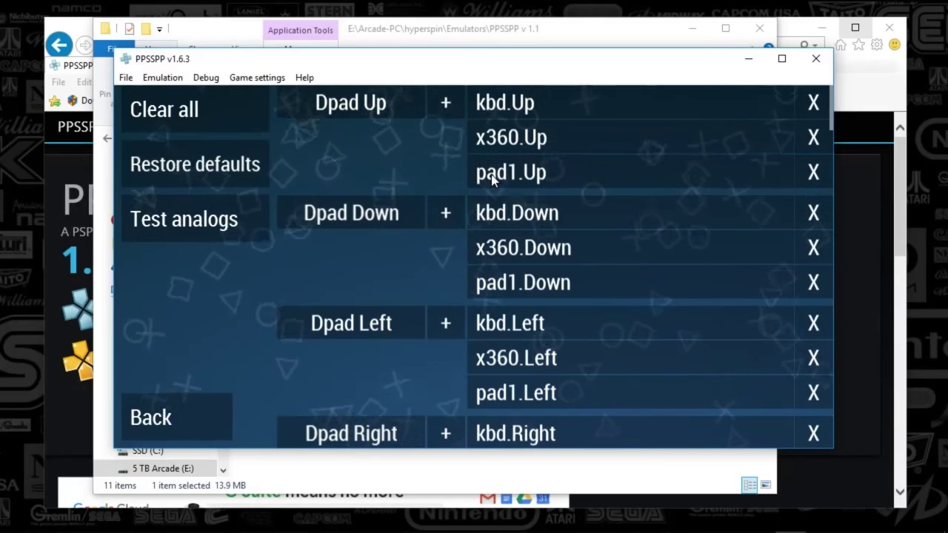
left_click(388, 105)
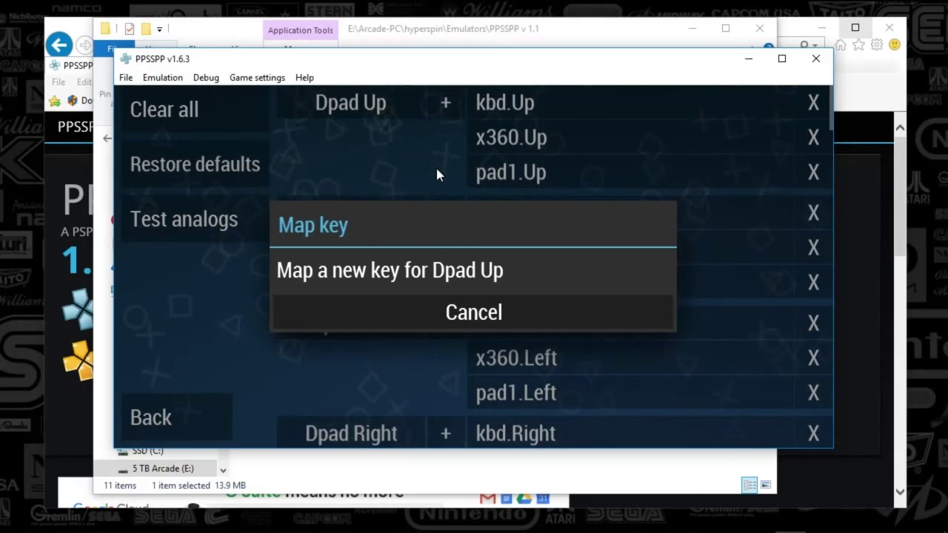
left_click(498, 313)
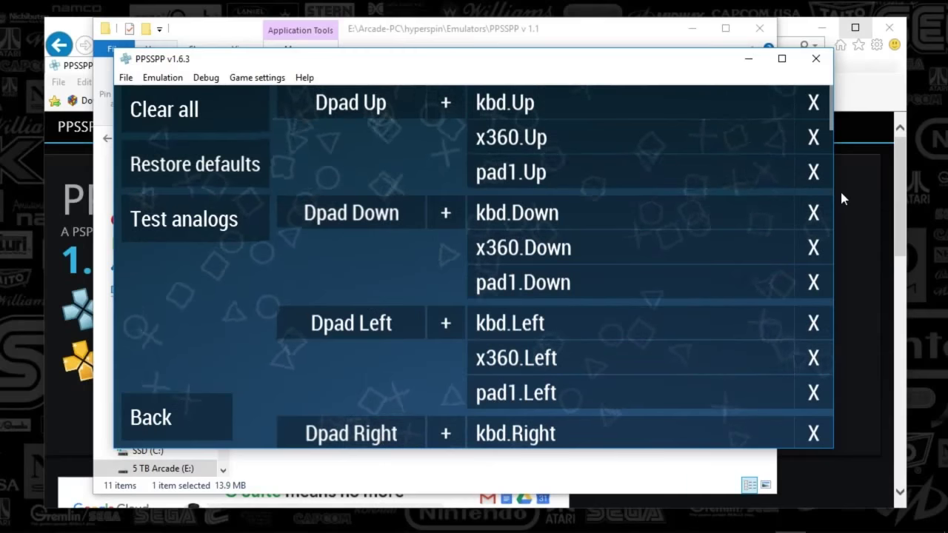
scroll(822, 137, "up", 1)
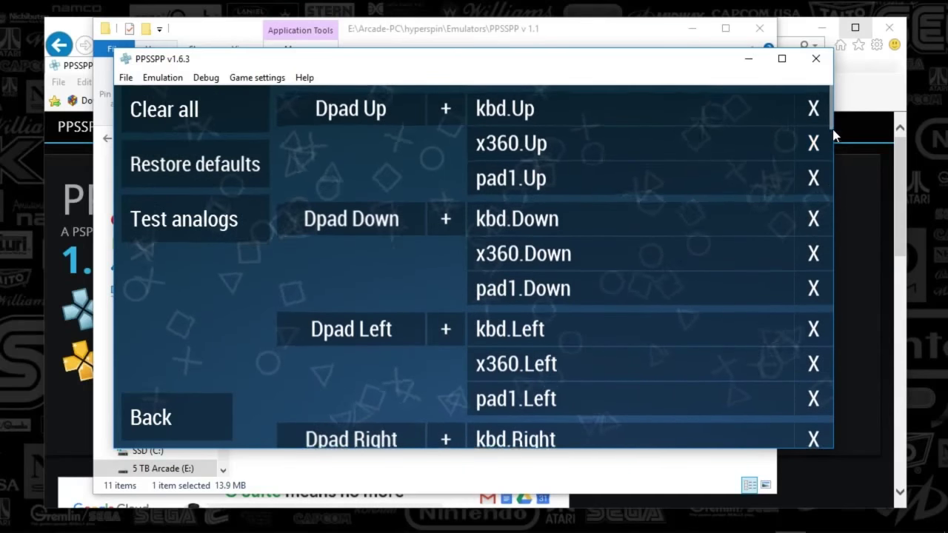
scroll(835, 145, "down", 3)
scroll(837, 262, "down", 5)
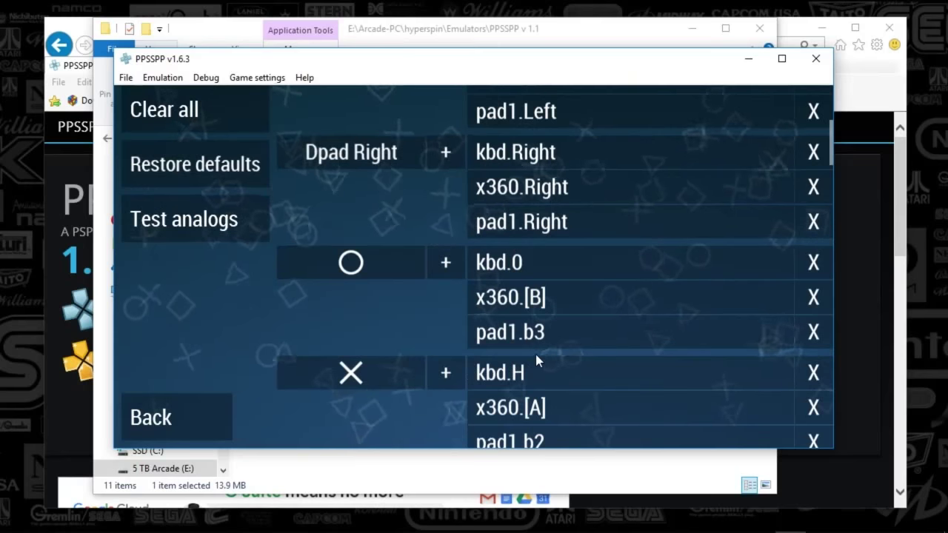
scroll(399, 350, "down", 4)
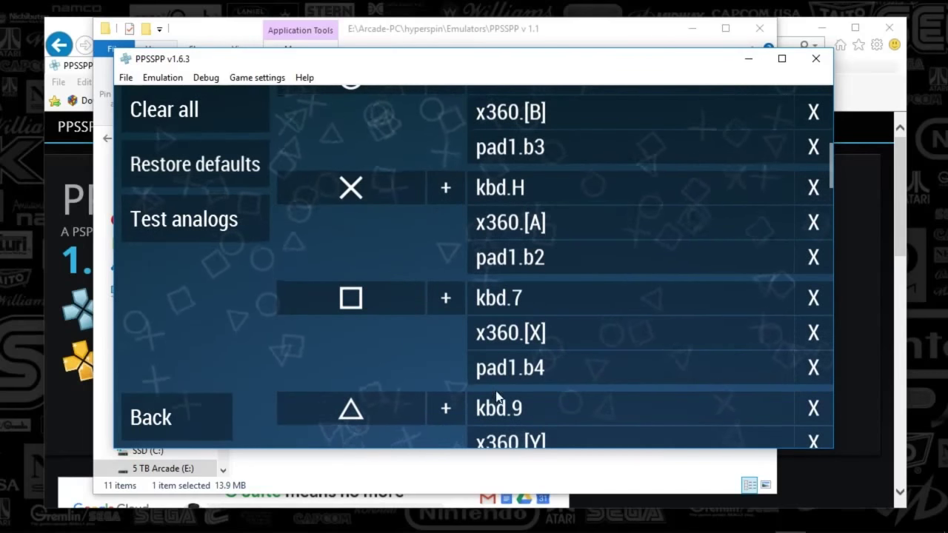
scroll(565, 379, "down", 4)
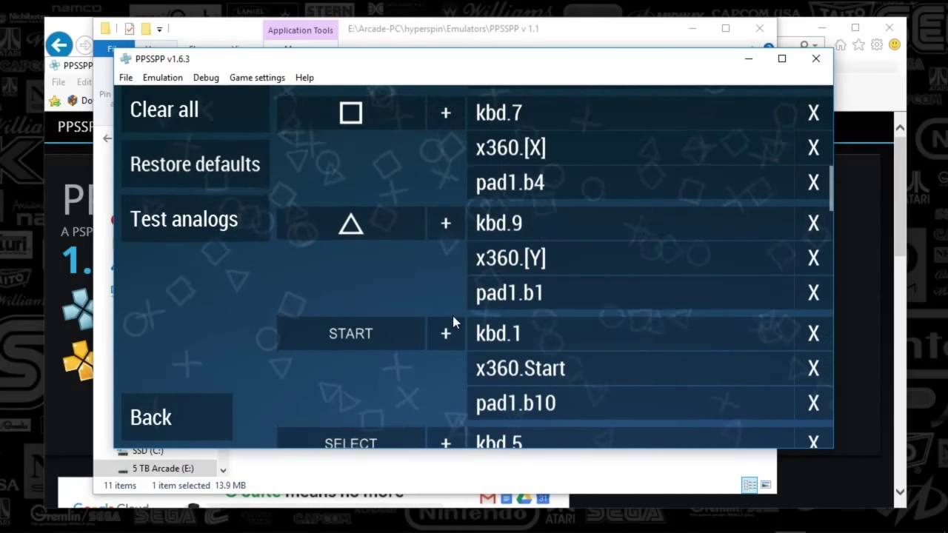
scroll(400, 265, "down", 3)
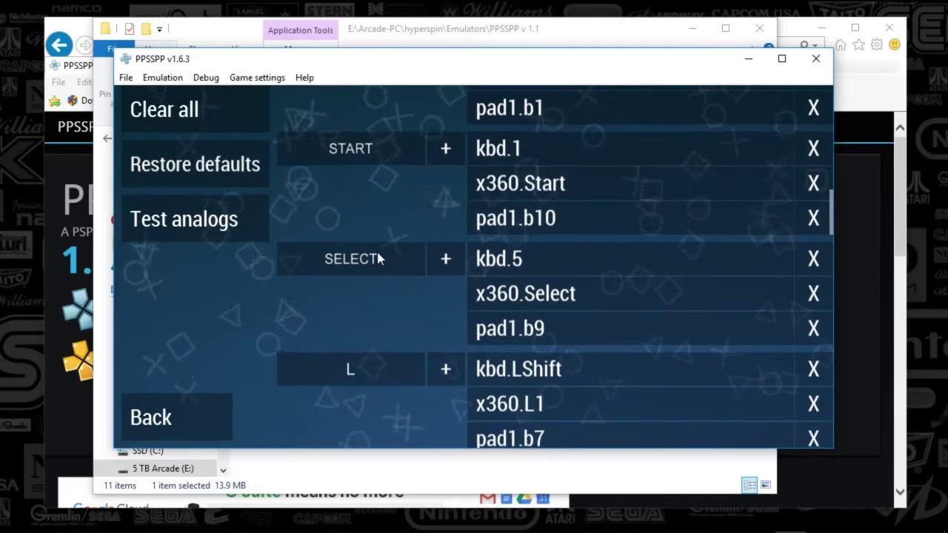
scroll(397, 363, "down", 2)
scroll(397, 363, "down", 1)
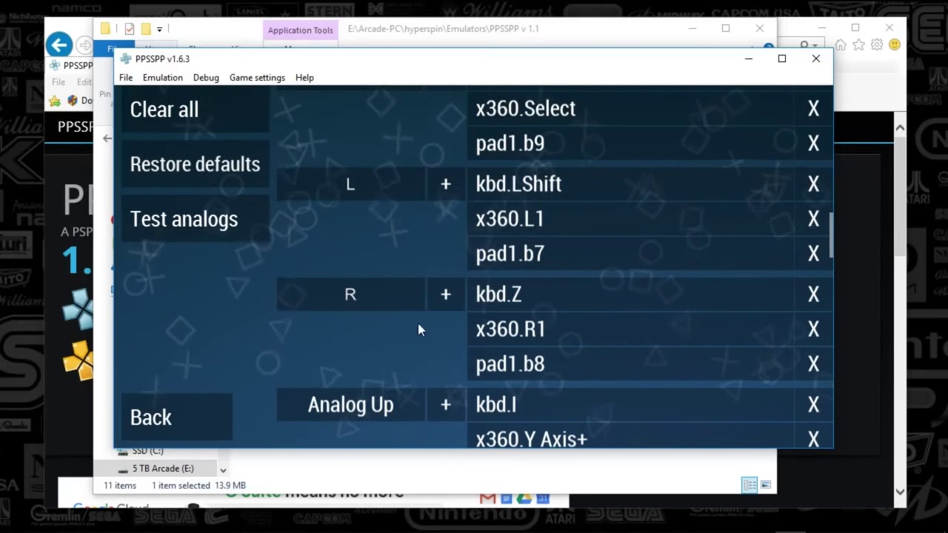
- Cancel a rebind of R, keeping kbd.Z, x360.R1, pad1.b8, and scroll to Save state, Load state, Rewind
left_click(349, 294)
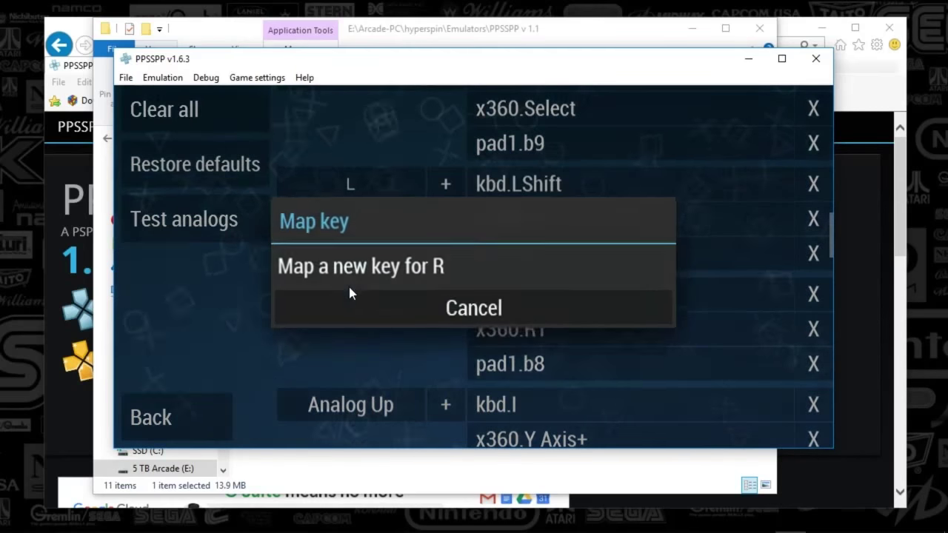
left_click(491, 320)
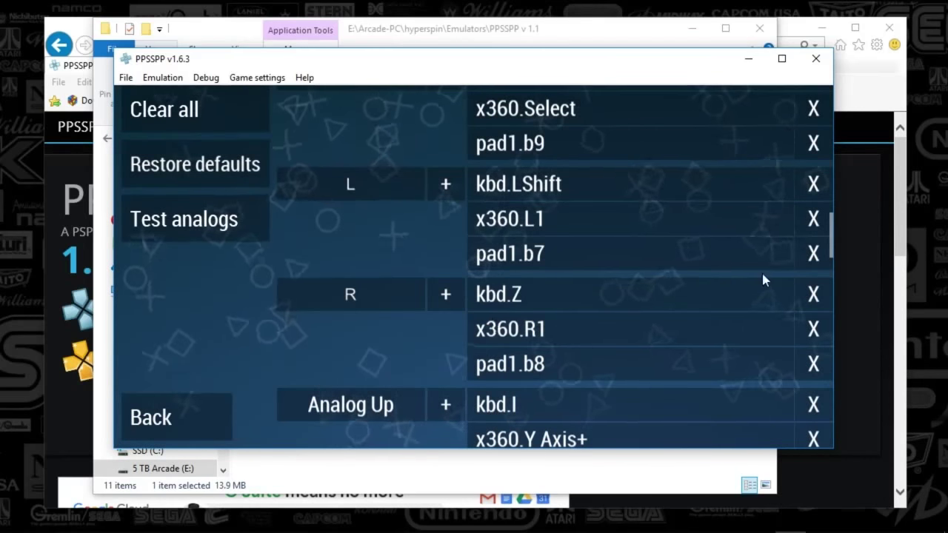
scroll(807, 262, "up", 3)
scroll(807, 262, "down", 5)
scroll(807, 262, "down", 1)
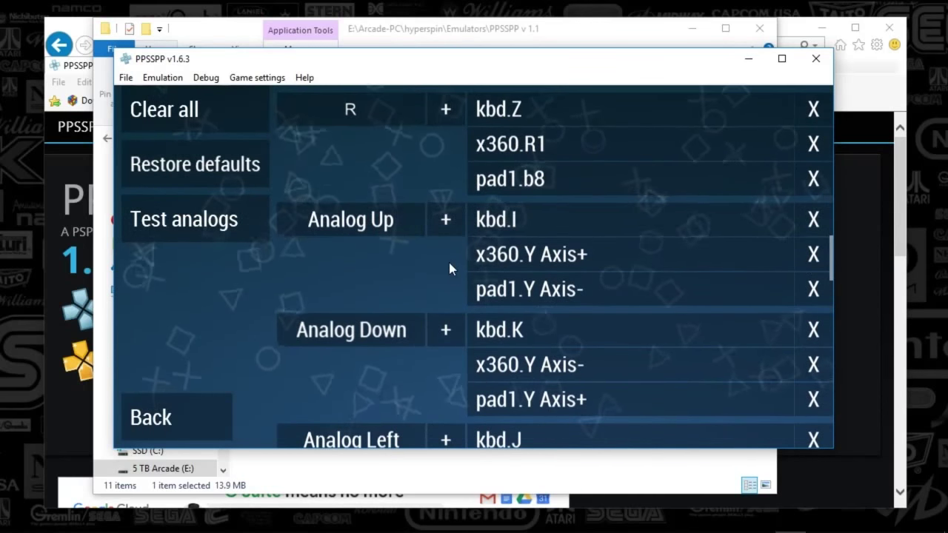
scroll(451, 255, "down", 5)
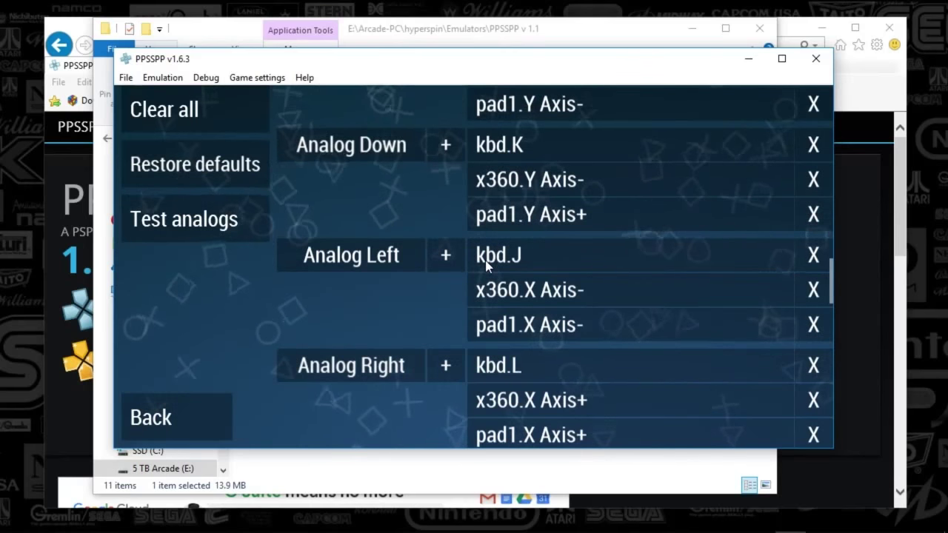
scroll(485, 261, "down", 3)
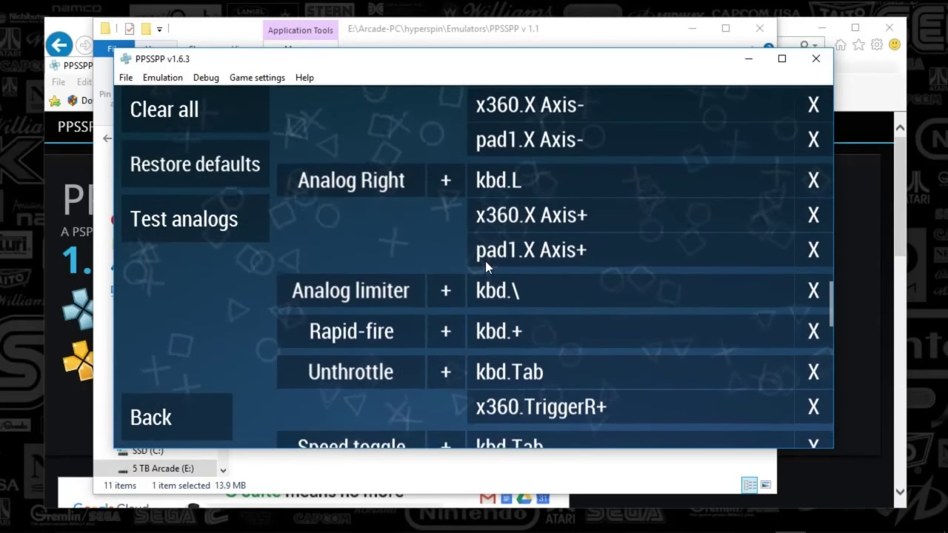
scroll(487, 267, "down", 3)
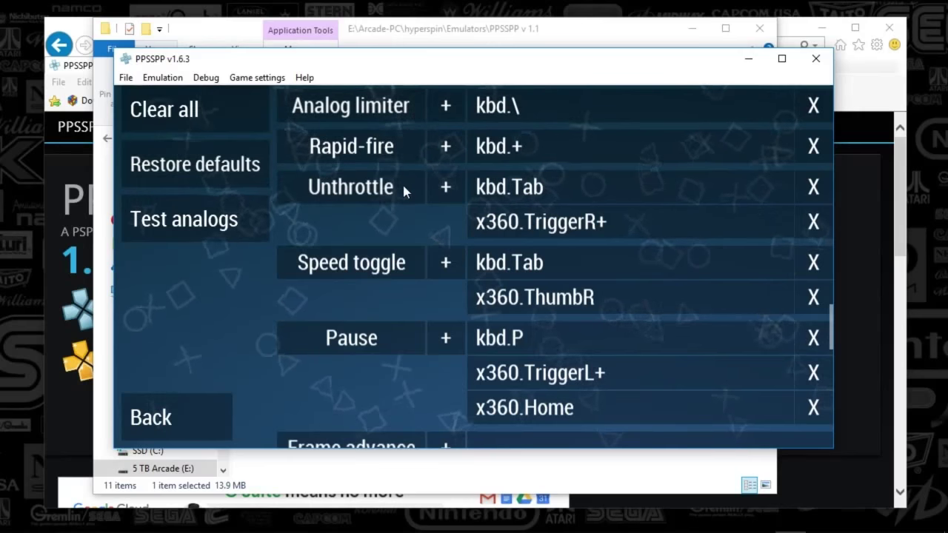
scroll(401, 213, "down", 3)
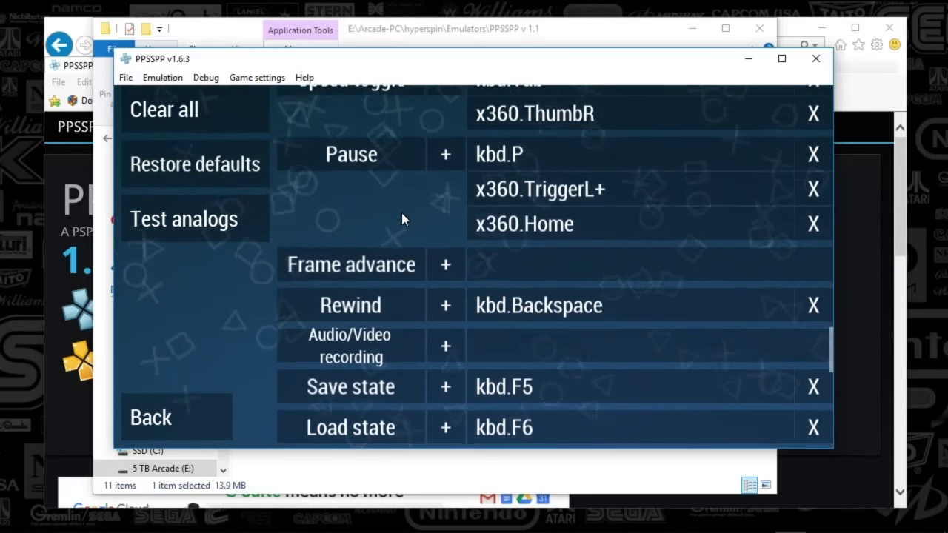
scroll(402, 211, "down", 3)
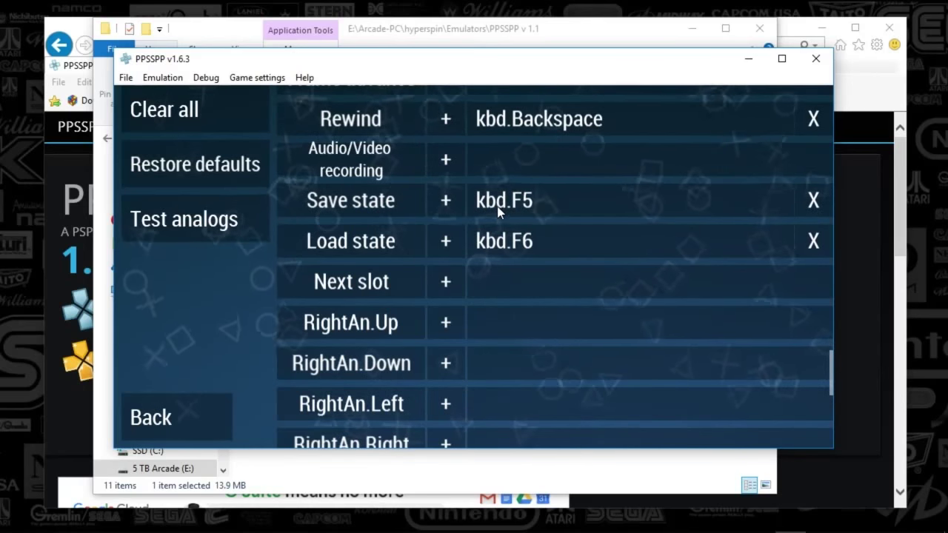
scroll(489, 203, "down", 5)
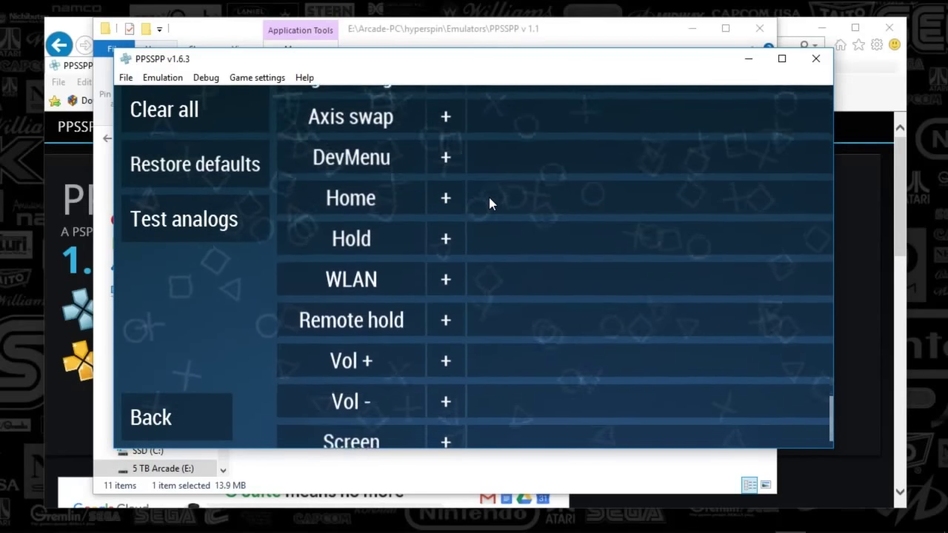
scroll(489, 198, "down", 1)
- Go back from Control mapping and show Networking: WLAN off, ad hoc server coldbird.net, port offset 0
left_click(186, 412)
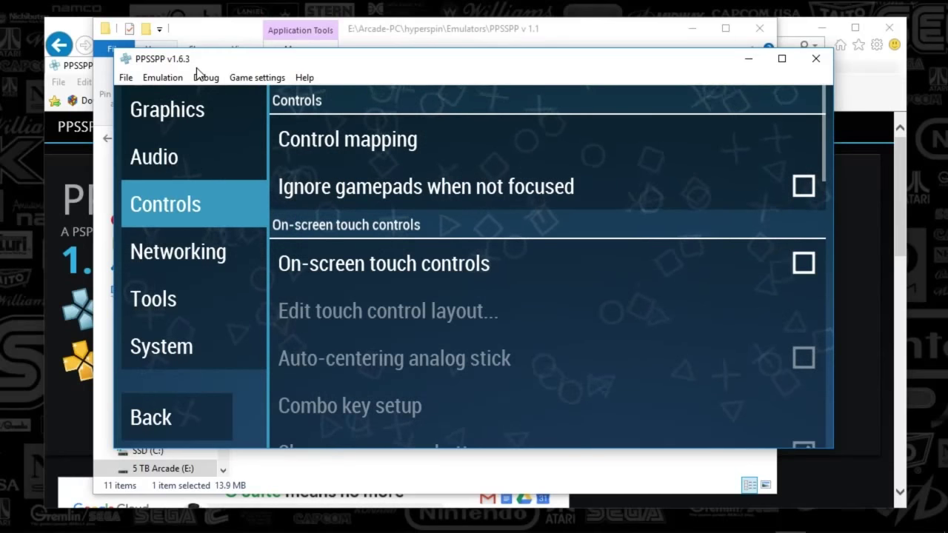
left_click(200, 254)
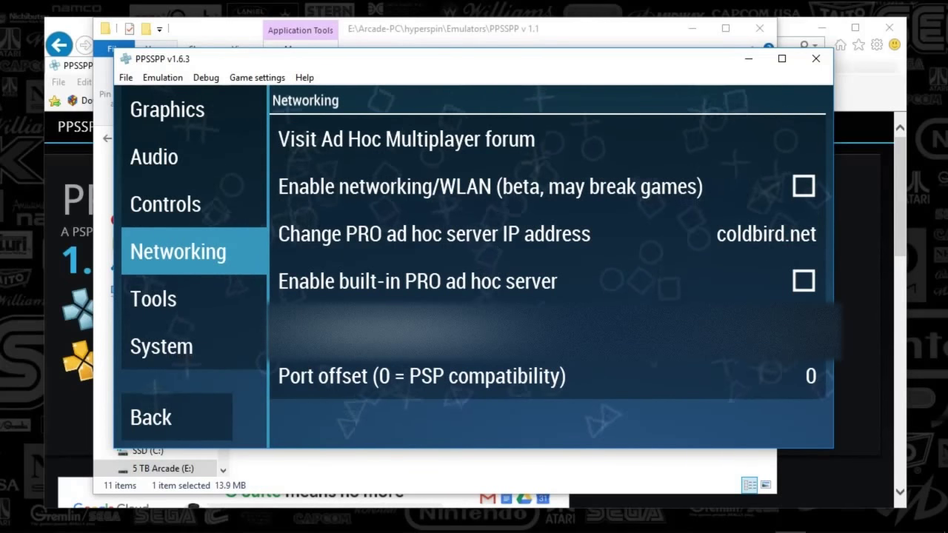
- View the Tools page, then scroll System settings to General: fast memory, I/O on thread, I/O timing Fast
left_click(149, 302)
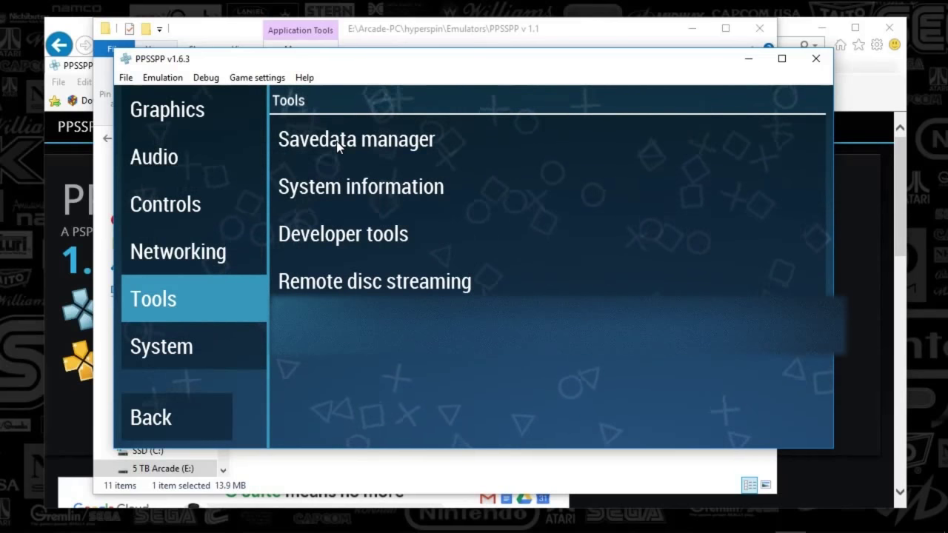
left_click(170, 351)
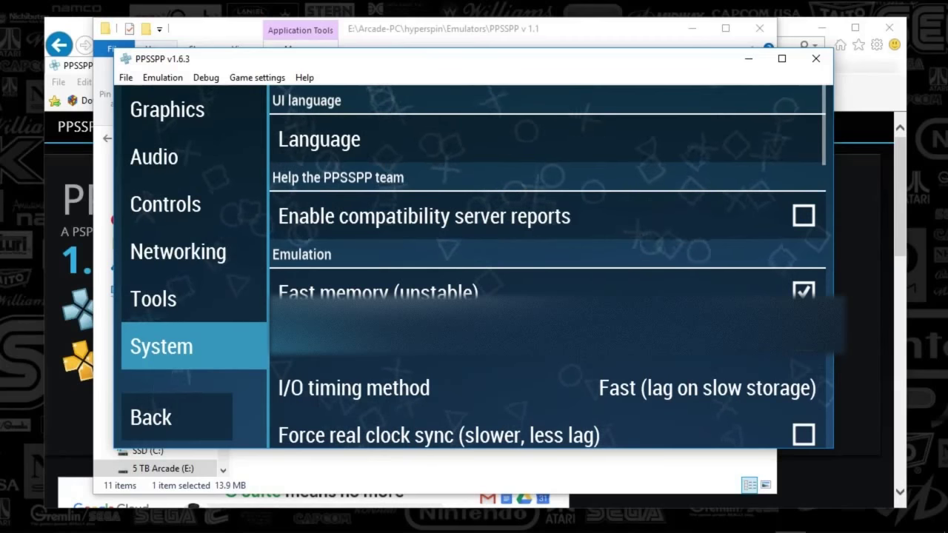
scroll(626, 358, "down", 3)
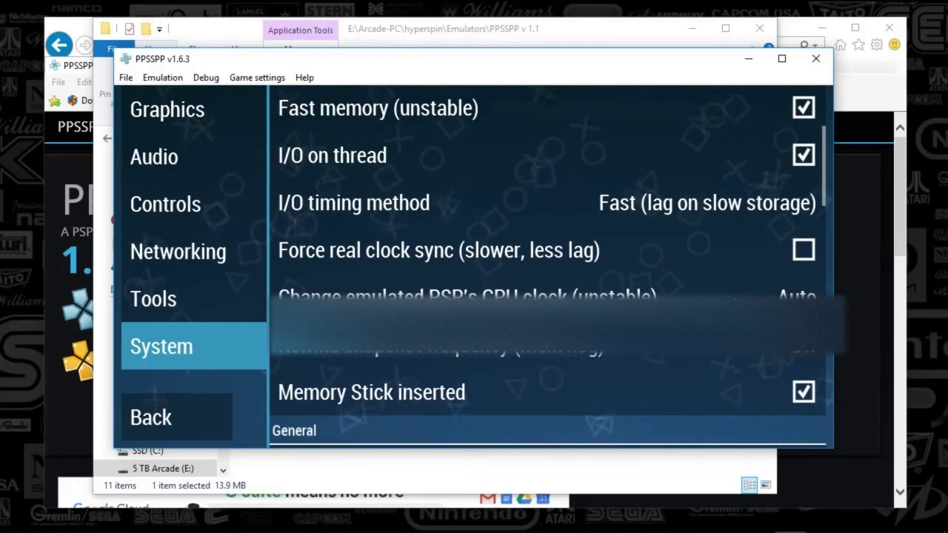
scroll(730, 298, "down", 3)
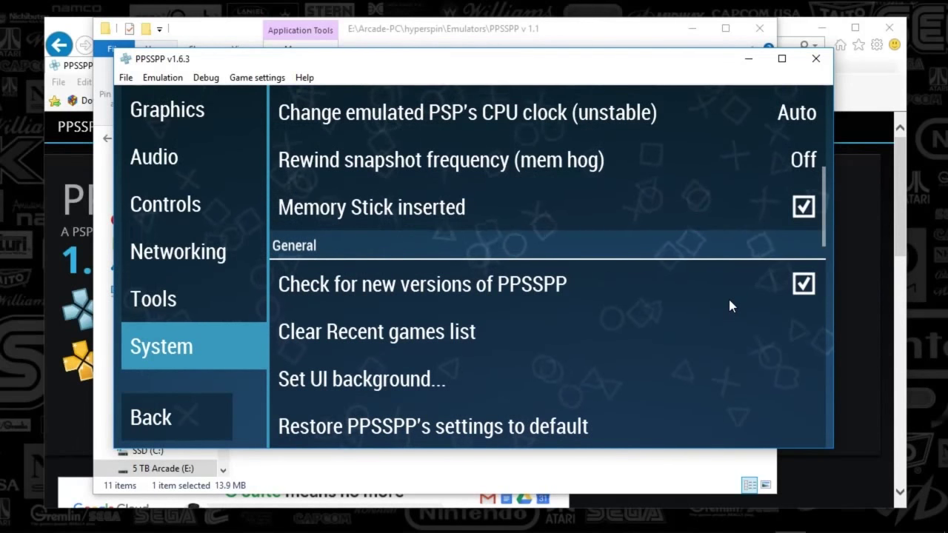
- Exit settings, briefly reopen them via Game settings > More settings…, then return to the home screen
left_click(168, 425)
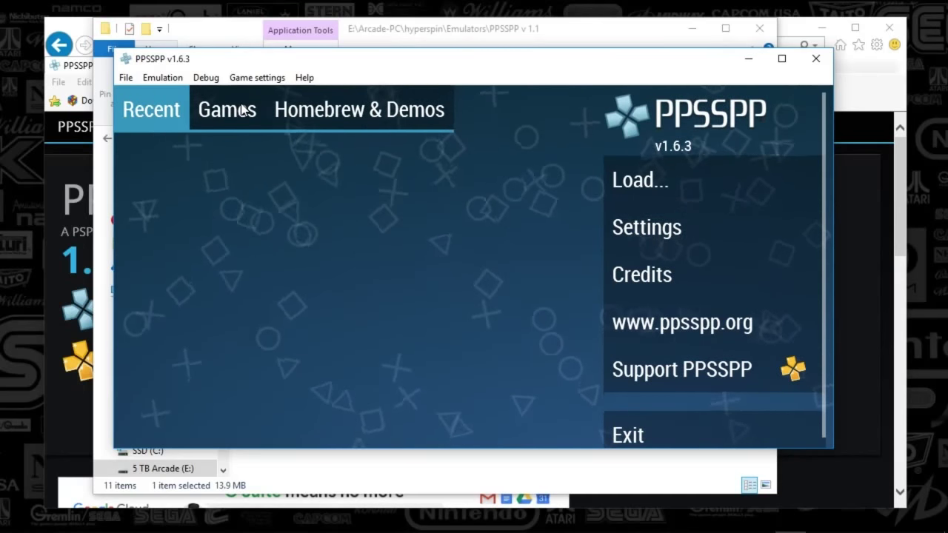
left_click(237, 79)
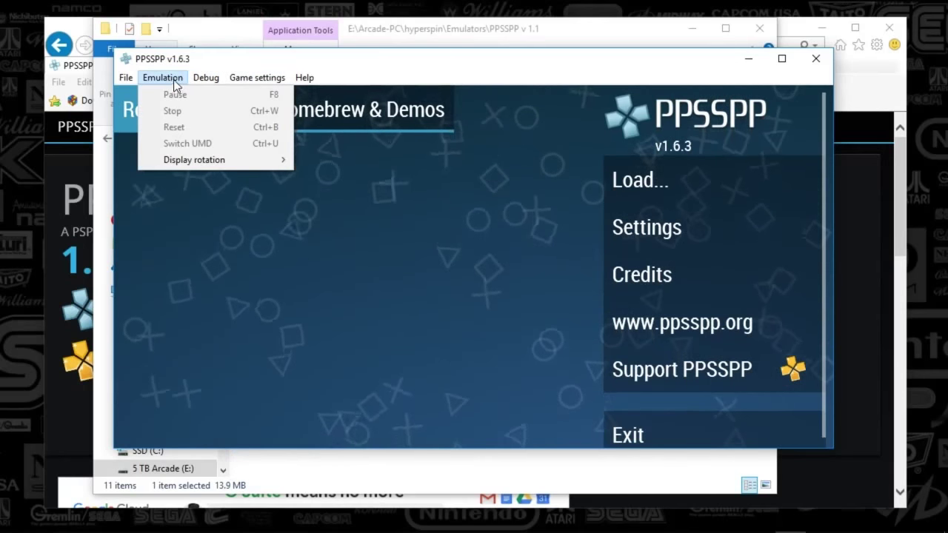
mouse_move(196, 77)
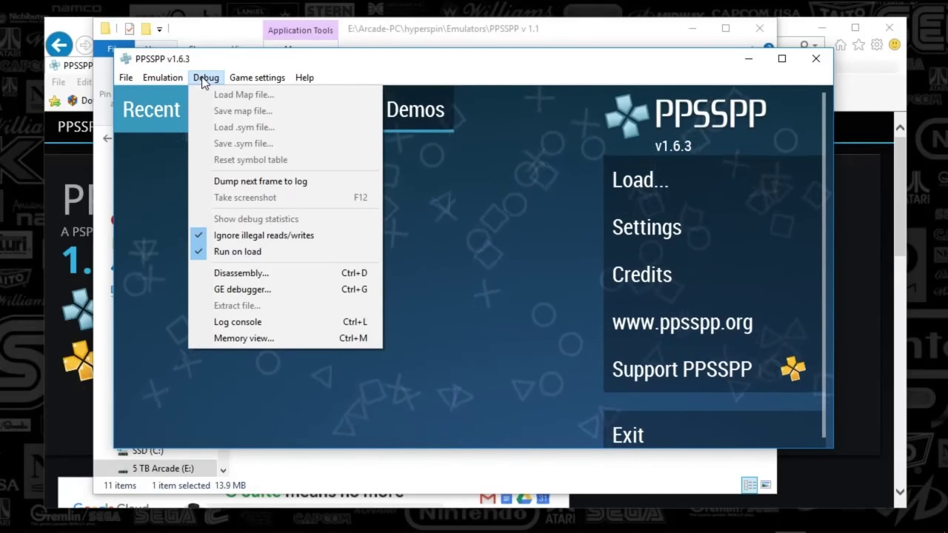
mouse_move(241, 81)
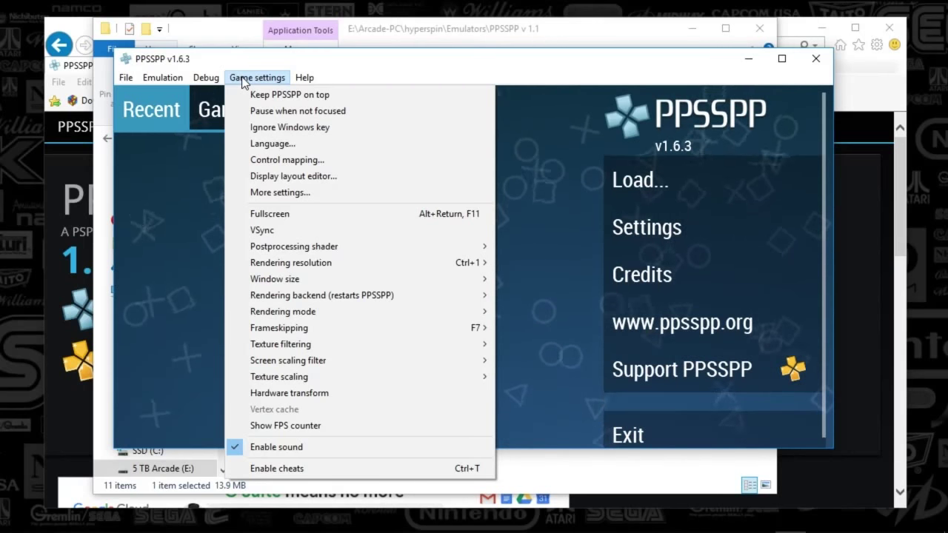
left_click(278, 196)
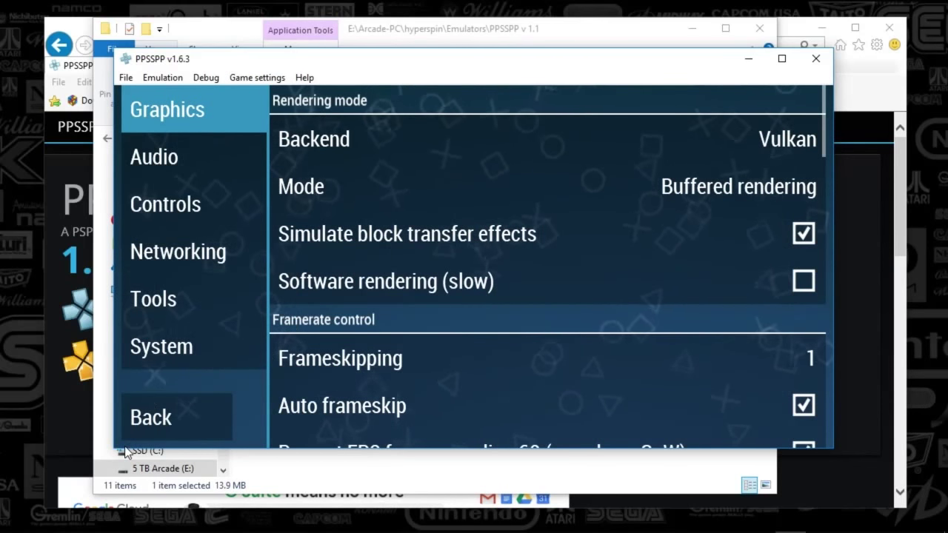
left_click(165, 422)
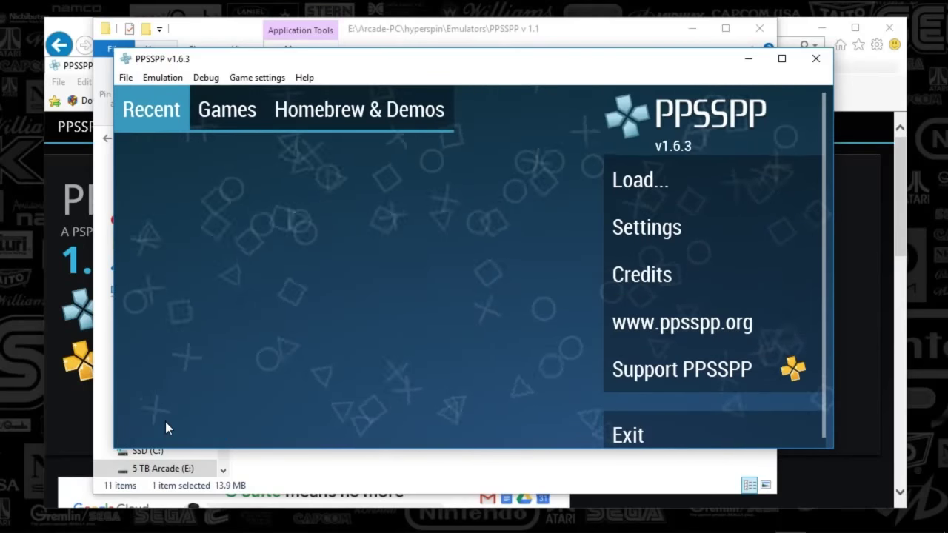